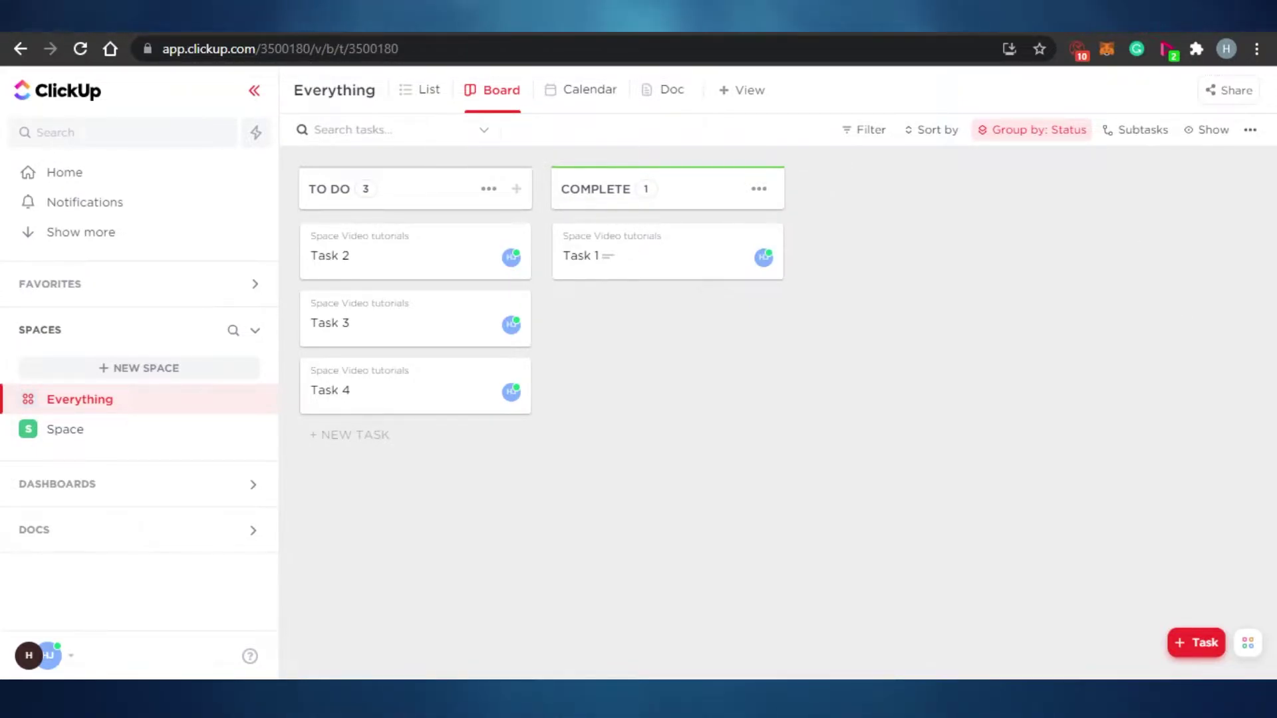
Look over the YA board in Jira and the Everything board in ClickUp.
{"action": "left_click", "coordinate": [466, 16]}
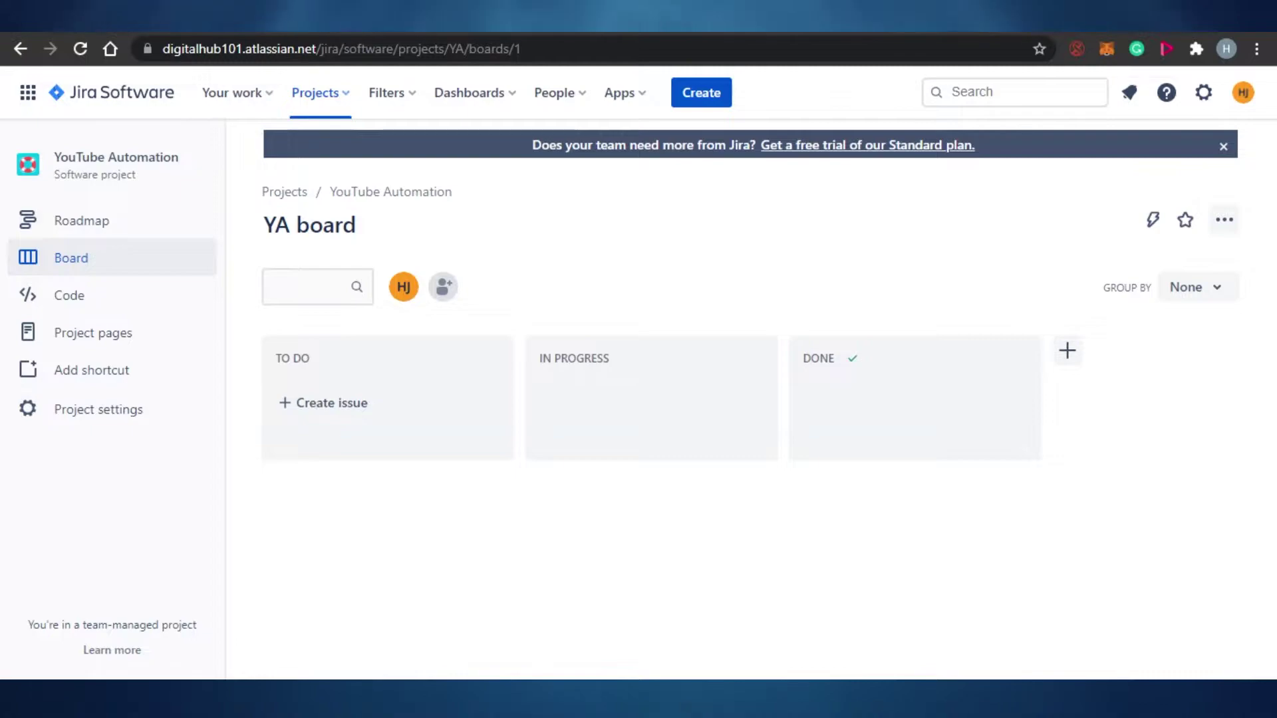
{"action": "key", "text": "ctrl+Tab"}
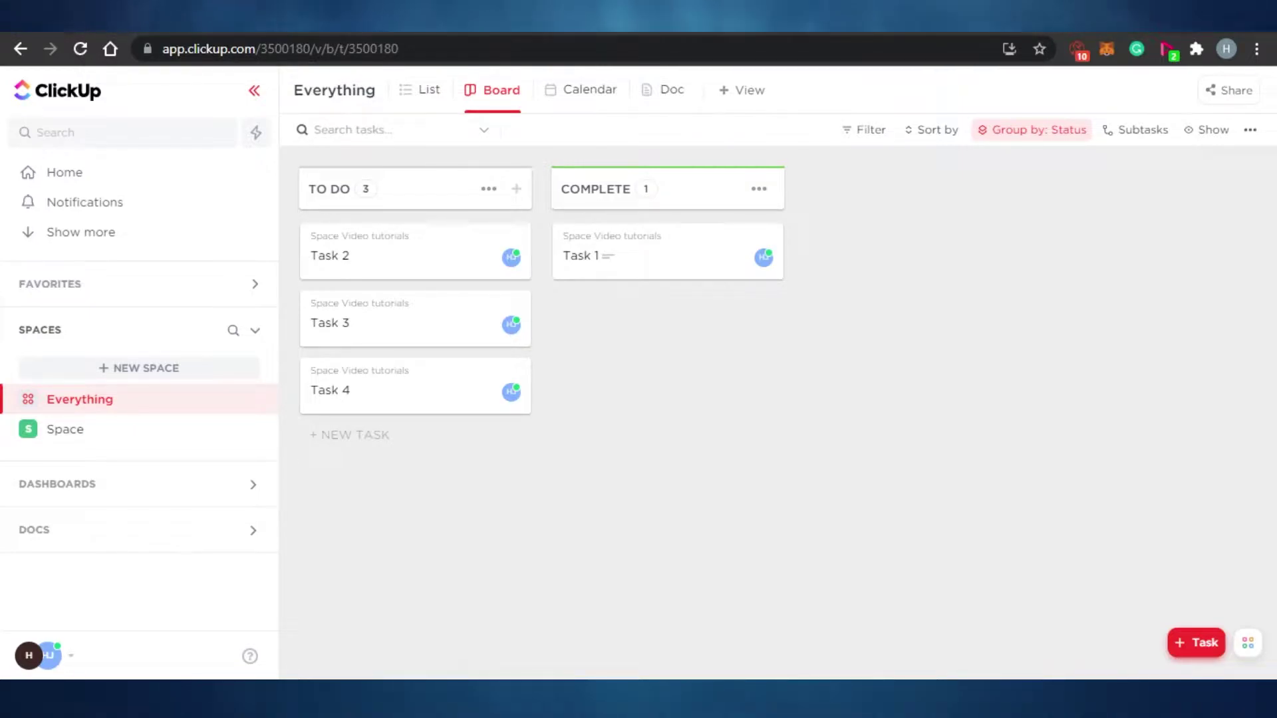
Examine ClickUp's yearly pricing plans from Free Forever to Enterprise and the features listed for each.
{"action": "key", "text": "ctrl+Tab"}
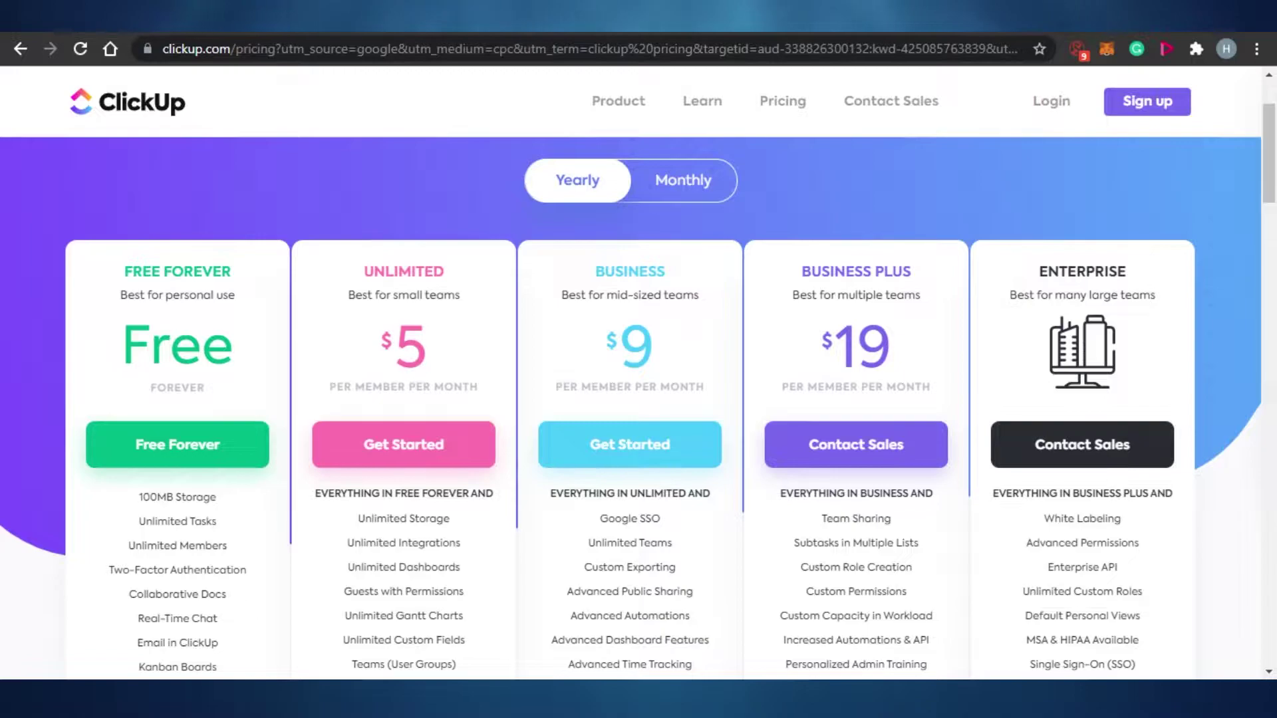
{"action": "scroll", "coordinate": [639, 399], "scroll_direction": "down", "scroll_amount": 3}
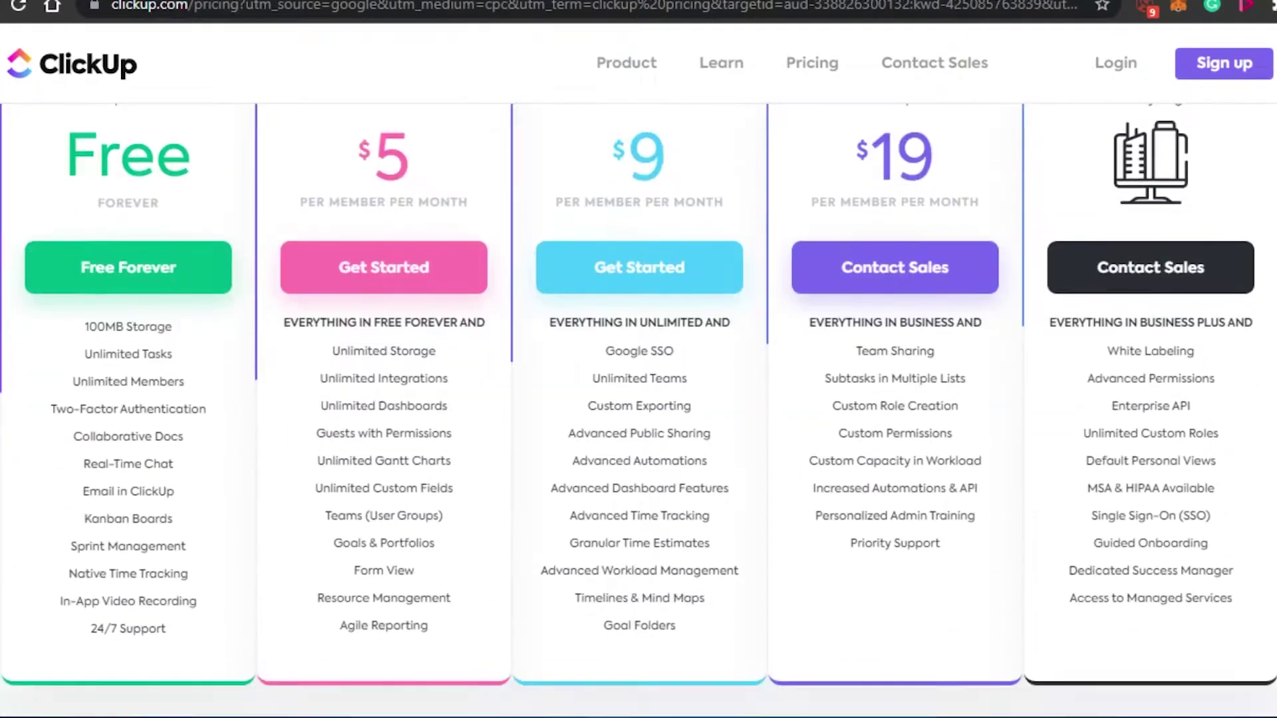
{"action": "scroll", "coordinate": [638, 400], "scroll_direction": "up", "scroll_amount": 3}
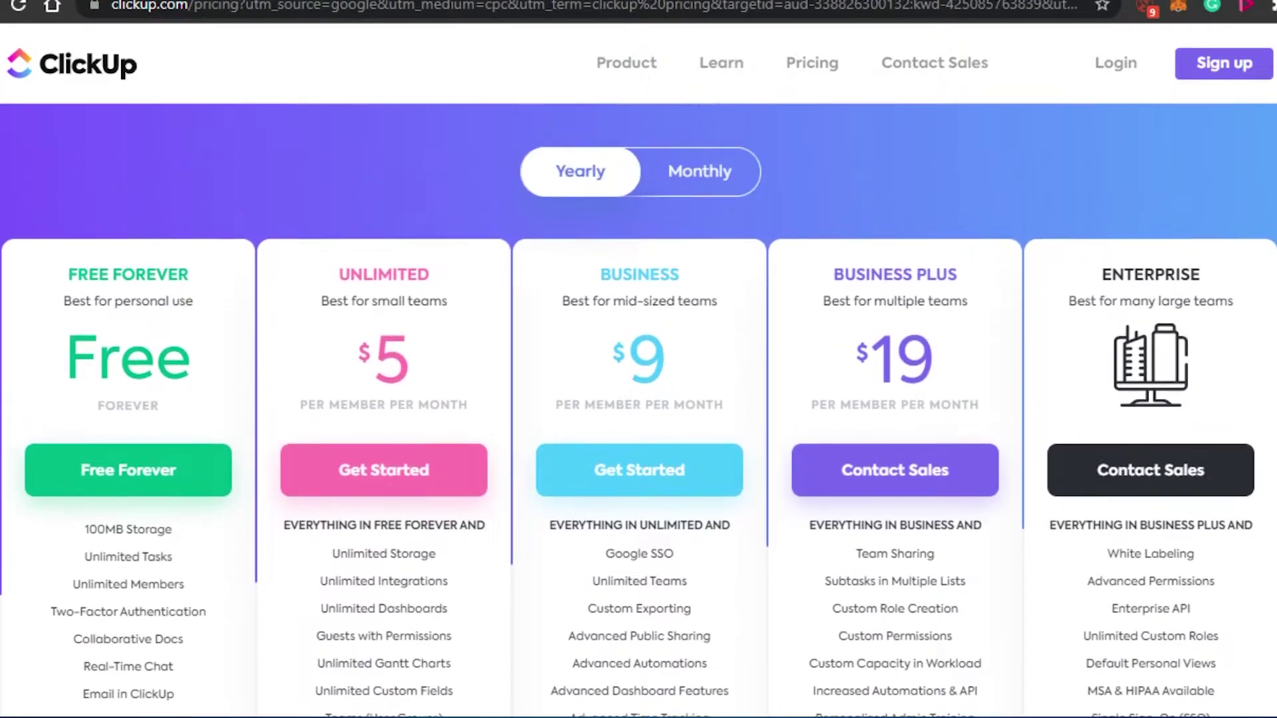
{"action": "scroll", "coordinate": [638, 400], "scroll_direction": "down", "scroll_amount": 2}
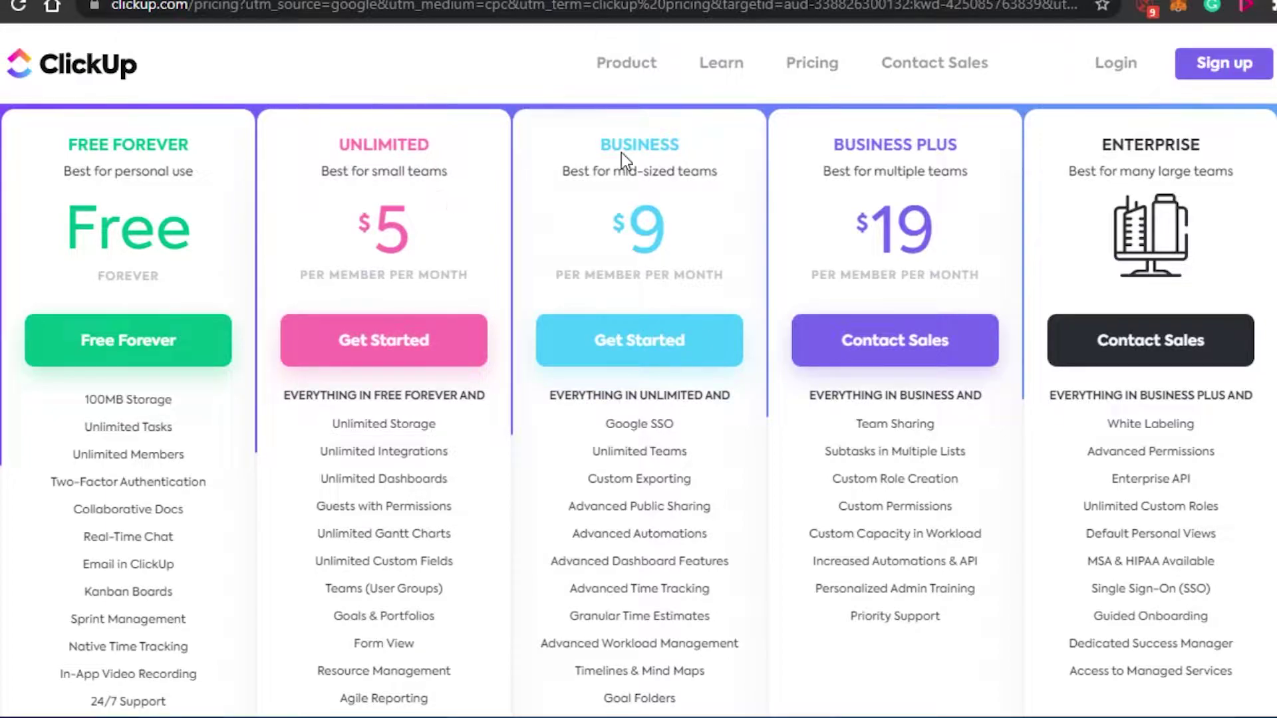
{"action": "scroll", "coordinate": [638, 410], "scroll_direction": "down", "scroll_amount": 2}
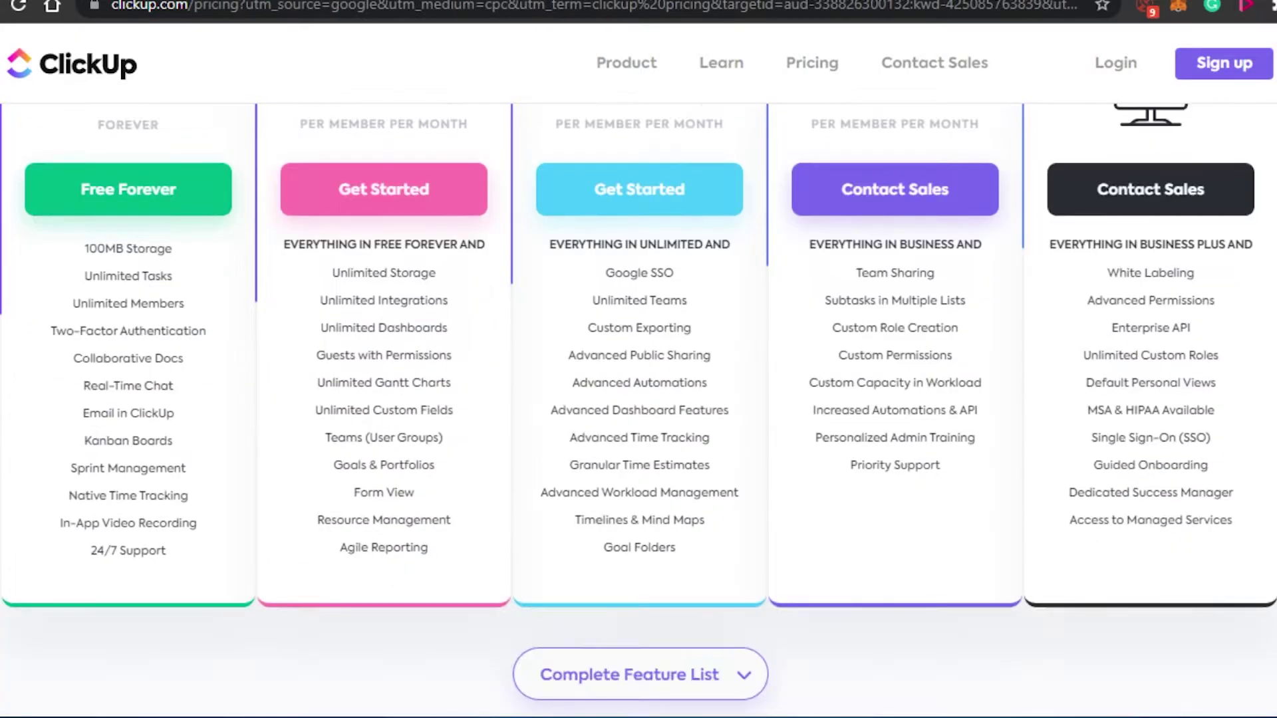
{"action": "scroll", "coordinate": [639, 409], "scroll_direction": "down", "scroll_amount": 10}
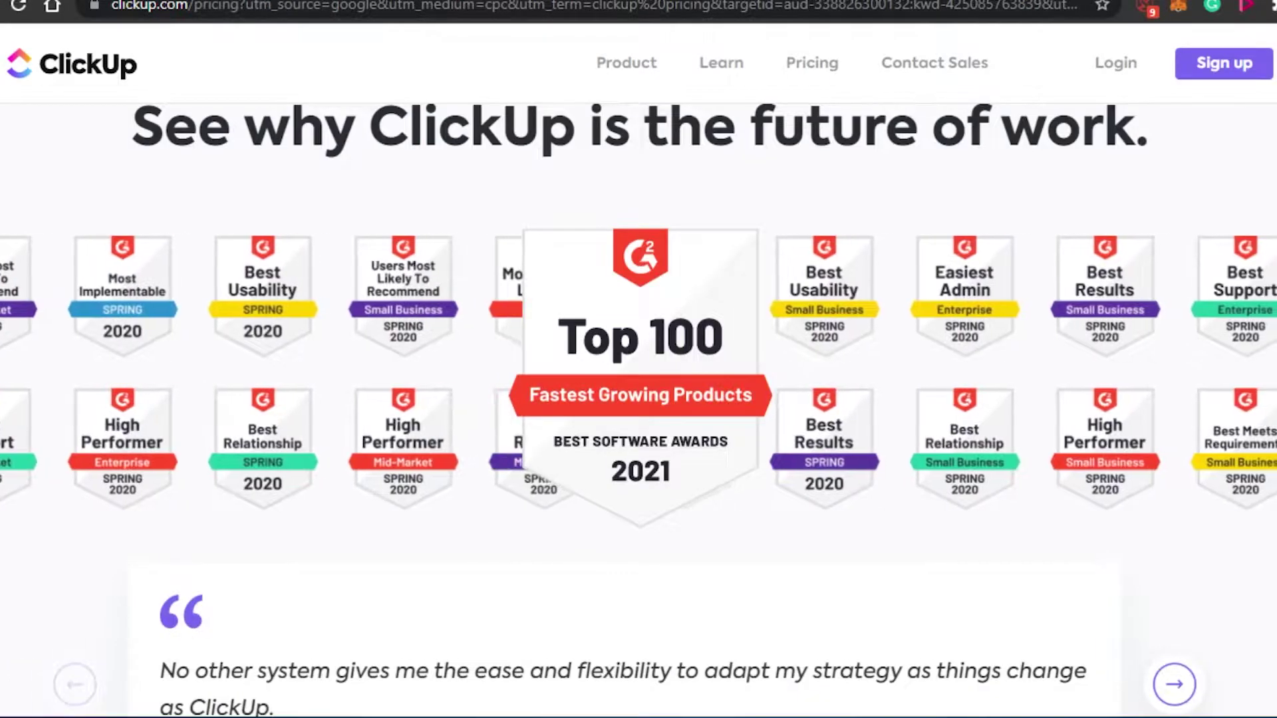
{"action": "scroll", "coordinate": [639, 409], "scroll_direction": "up", "scroll_amount": 6}
{"action": "scroll", "coordinate": [639, 409], "scroll_direction": "up", "scroll_amount": 8}
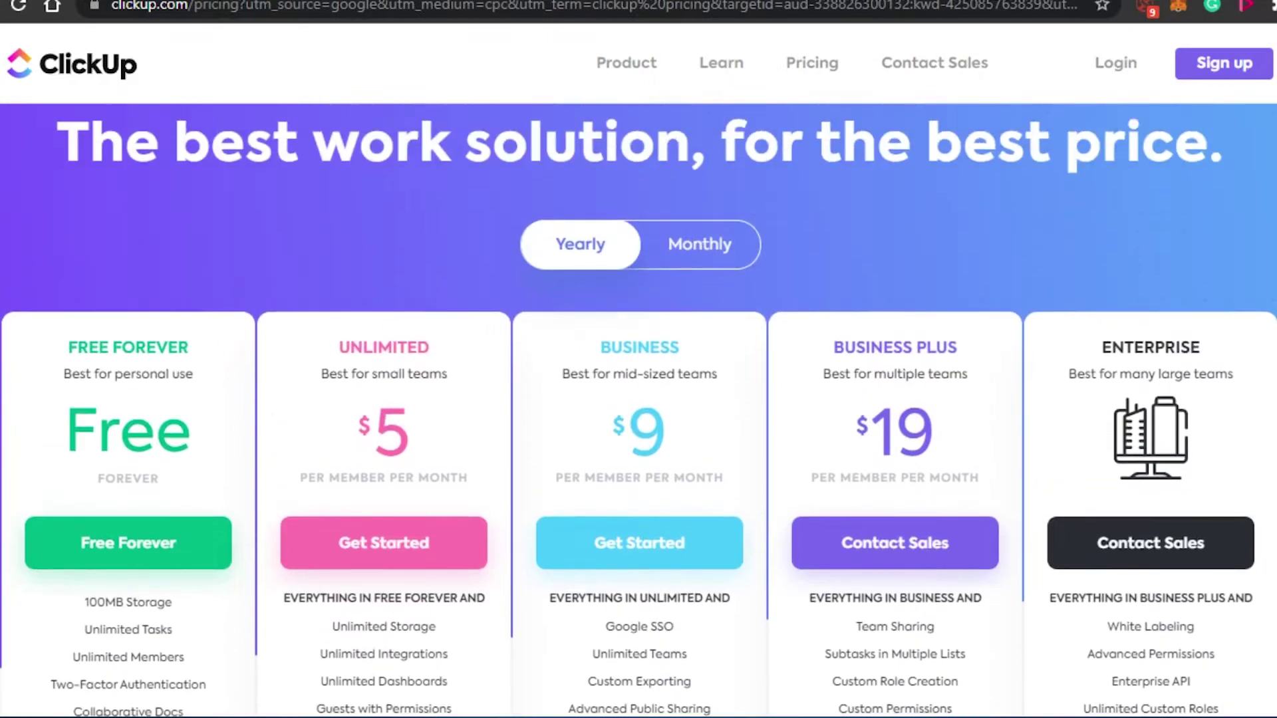
{"action": "scroll", "coordinate": [639, 410], "scroll_direction": "down", "scroll_amount": 1}
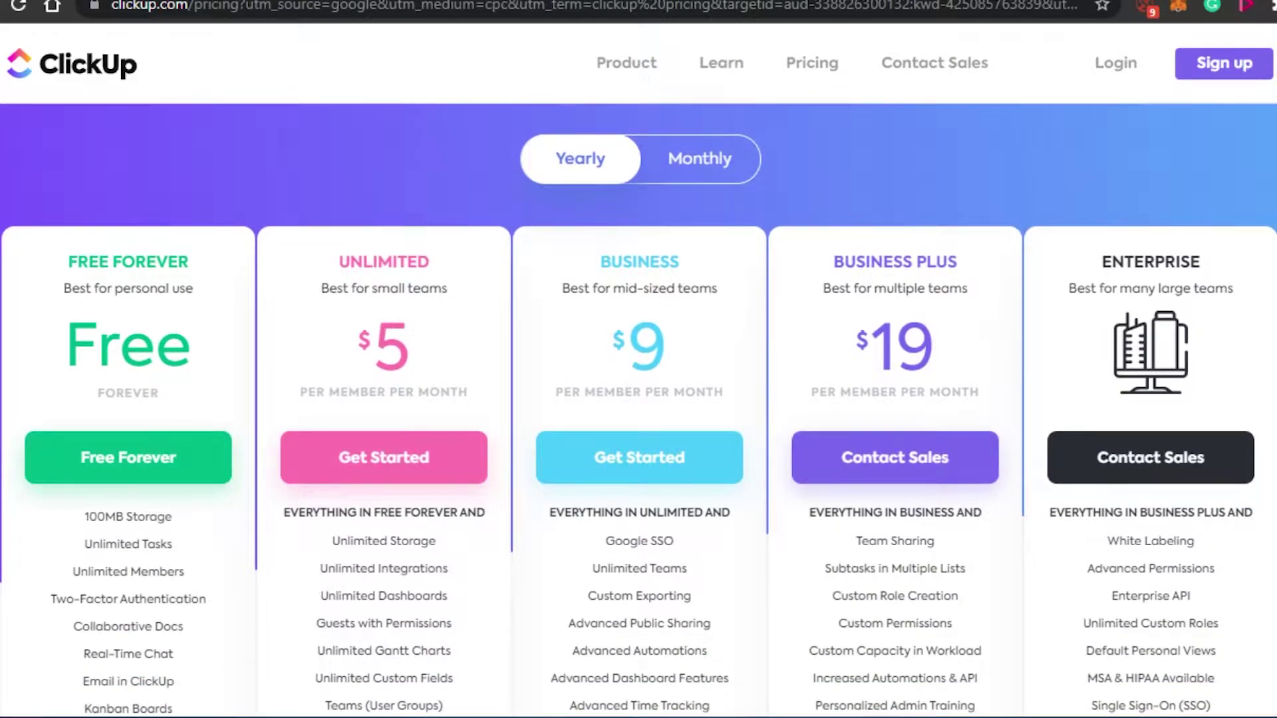
{"action": "scroll", "coordinate": [638, 409], "scroll_direction": "down", "scroll_amount": 5}
{"action": "scroll", "coordinate": [639, 409], "scroll_direction": "up", "scroll_amount": 4}
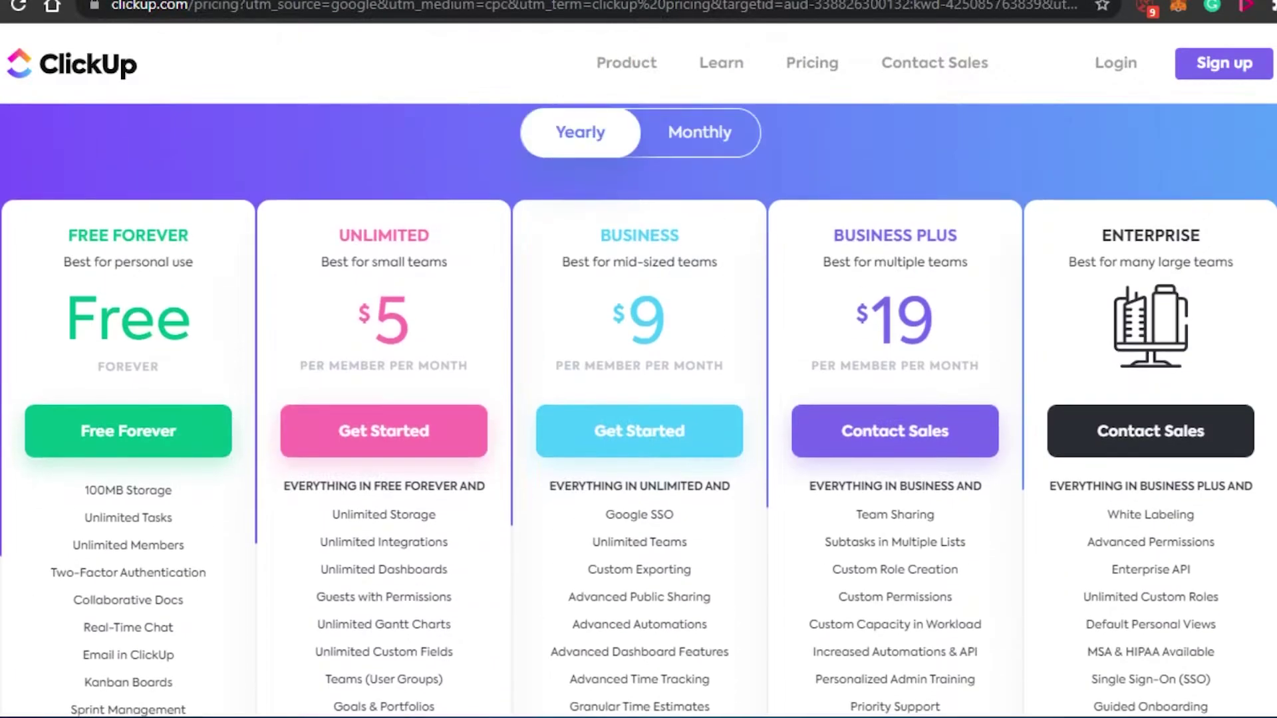
{"action": "scroll", "coordinate": [639, 409], "scroll_direction": "down", "scroll_amount": 1}
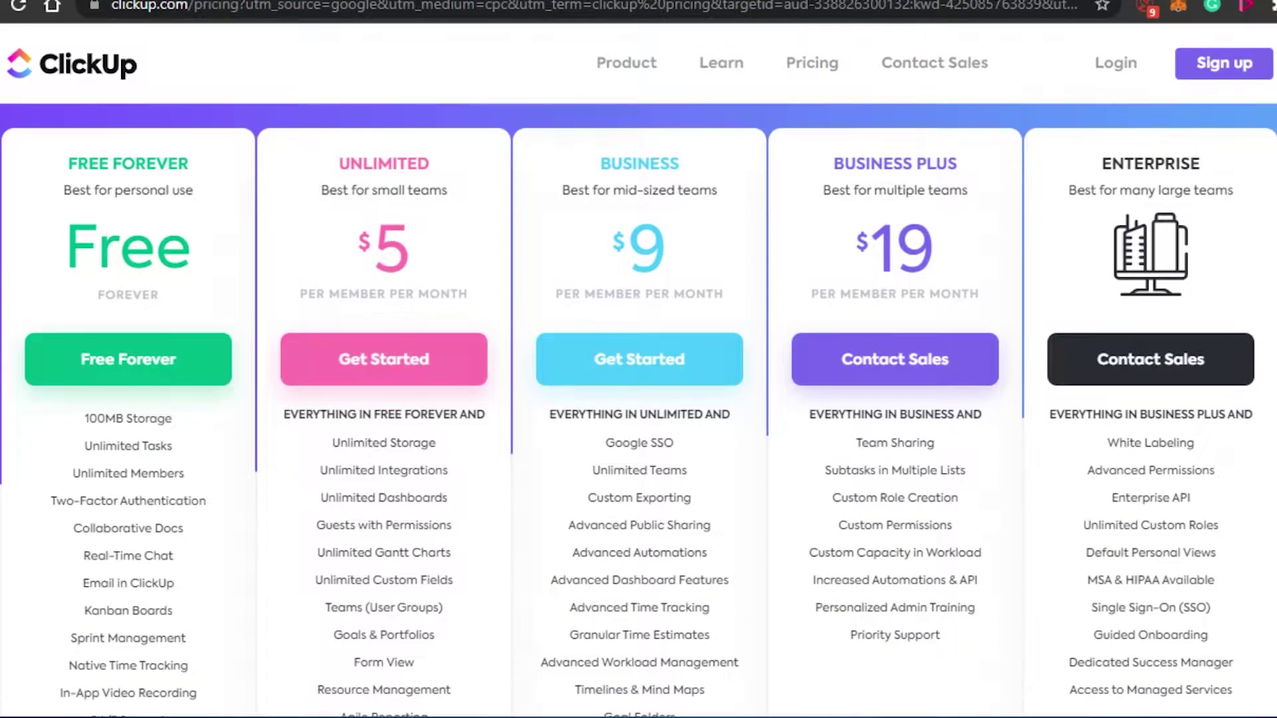
{"action": "scroll", "coordinate": [638, 409], "scroll_direction": "down", "scroll_amount": 1}
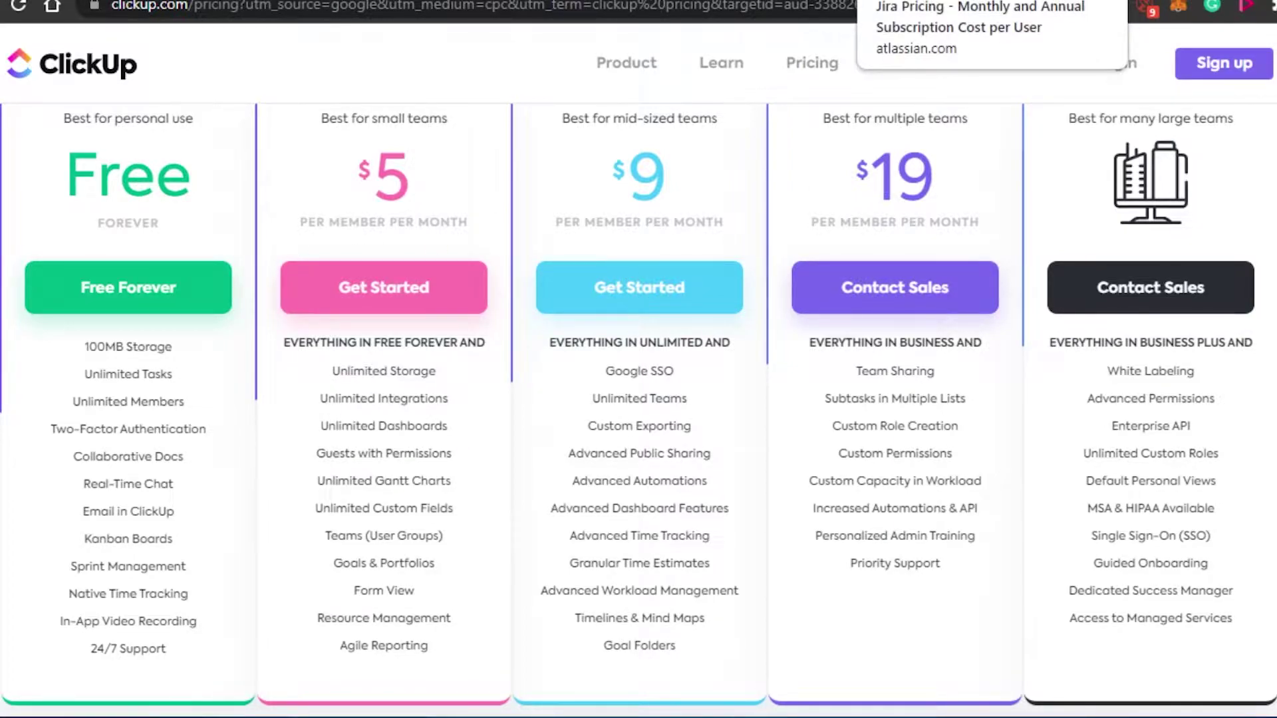
Examine Jira Software's pricing plans and feature comparison, including the explanation of dependency management.
{"action": "left_click", "coordinate": [918, 0]}
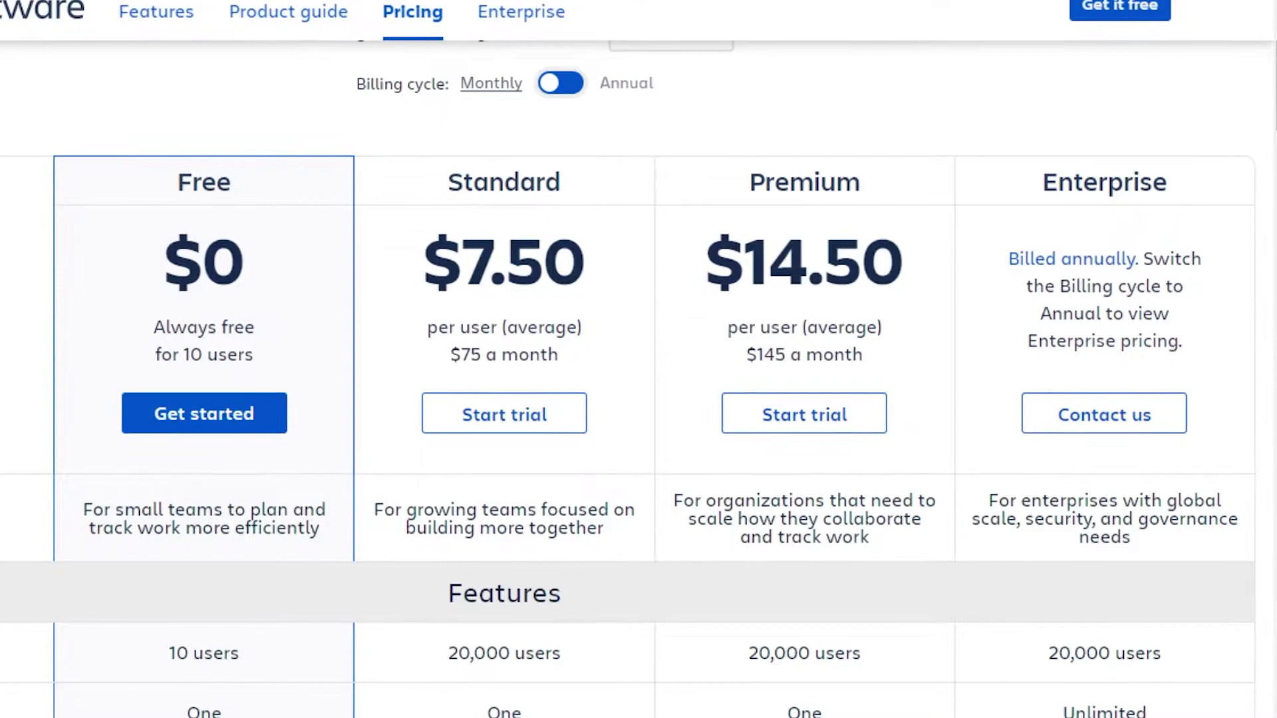
{"action": "scroll", "coordinate": [628, 379], "scroll_direction": "down", "scroll_amount": 5}
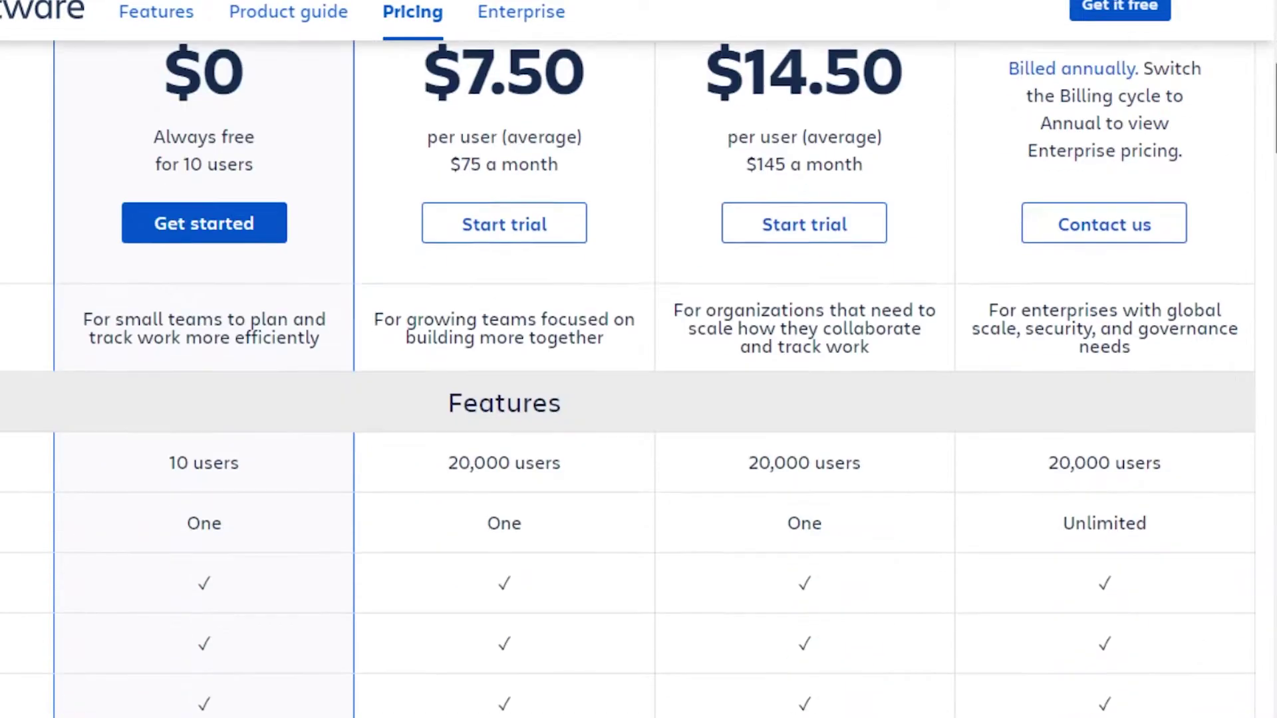
{"action": "scroll", "coordinate": [627, 379], "scroll_direction": "up", "scroll_amount": 5}
{"action": "scroll", "coordinate": [638, 372], "scroll_direction": "down", "scroll_amount": 1}
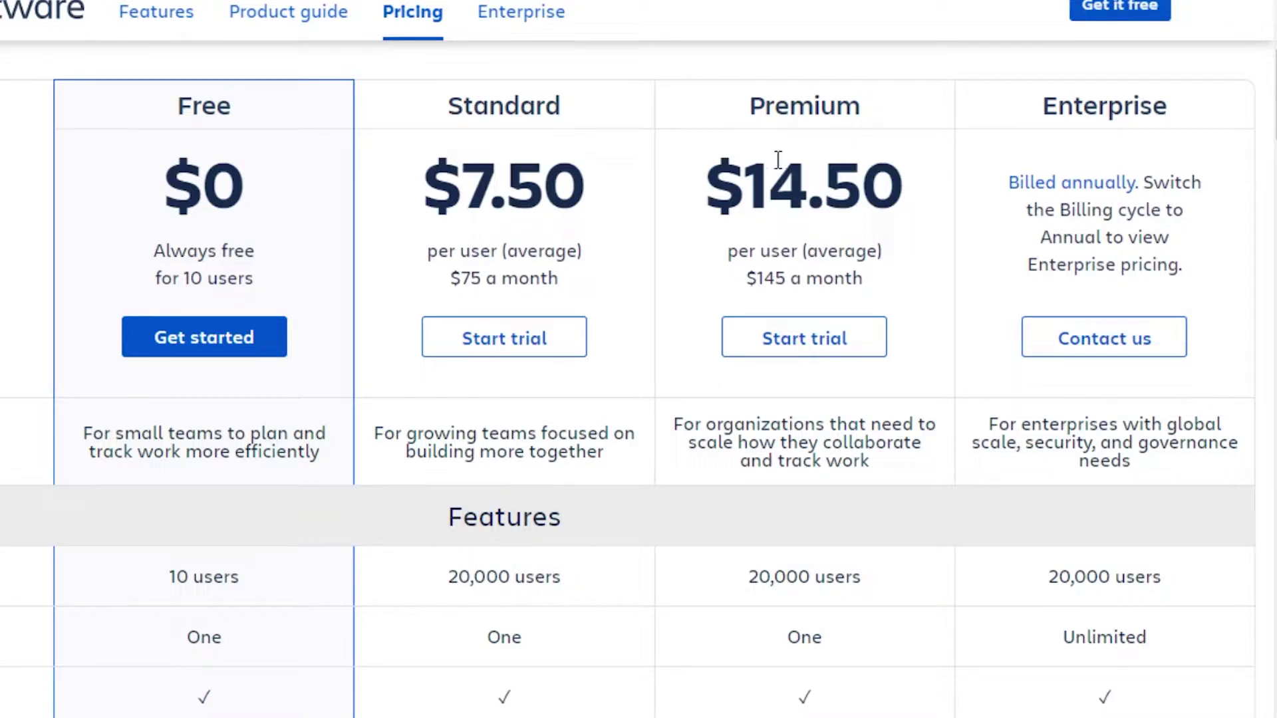
{"action": "scroll", "coordinate": [1271, 126], "scroll_direction": "down", "scroll_amount": 1}
{"action": "scroll", "coordinate": [583, 148], "scroll_direction": "down", "scroll_amount": 5}
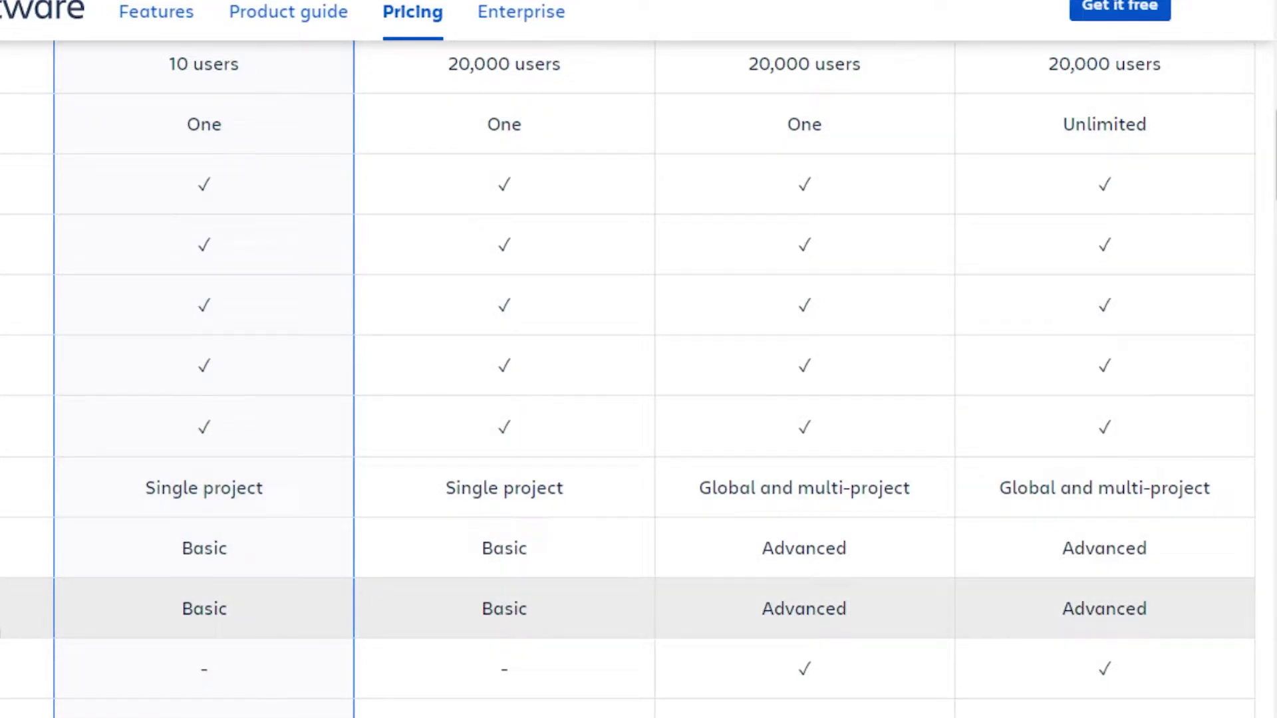
{"action": "left_click", "coordinate": [1135, 513]}
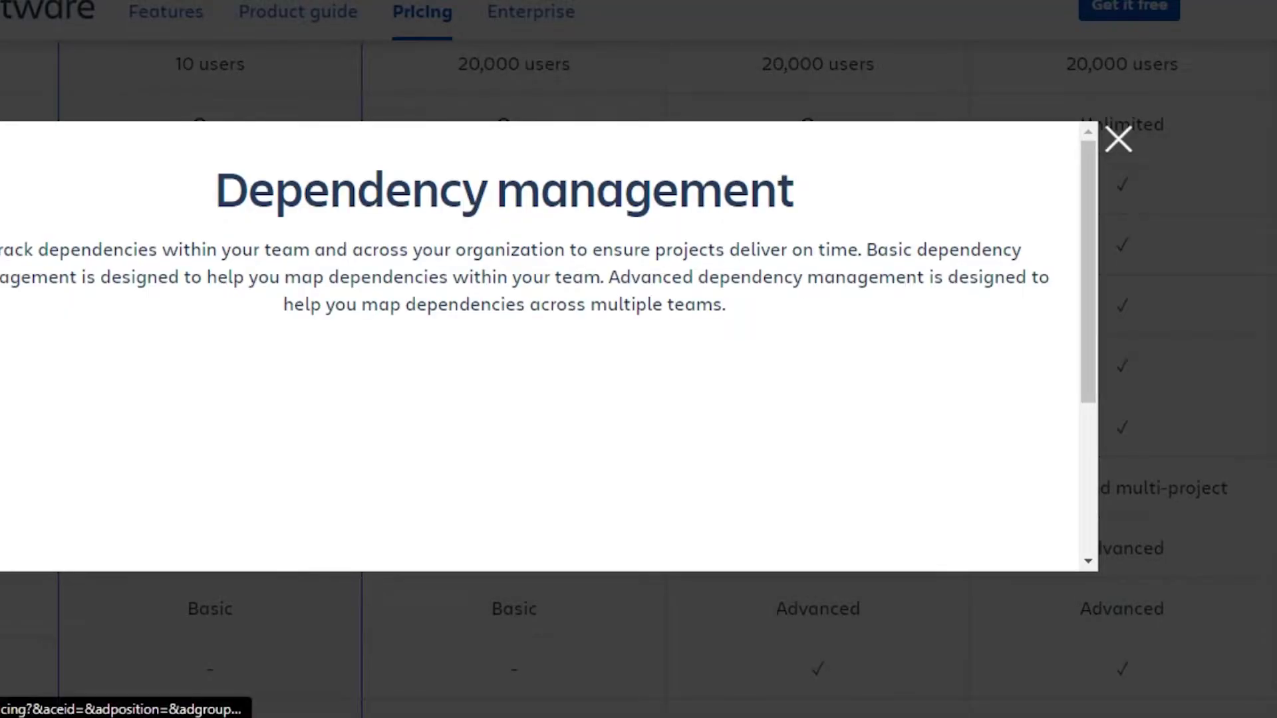
{"action": "left_click", "coordinate": [1121, 143]}
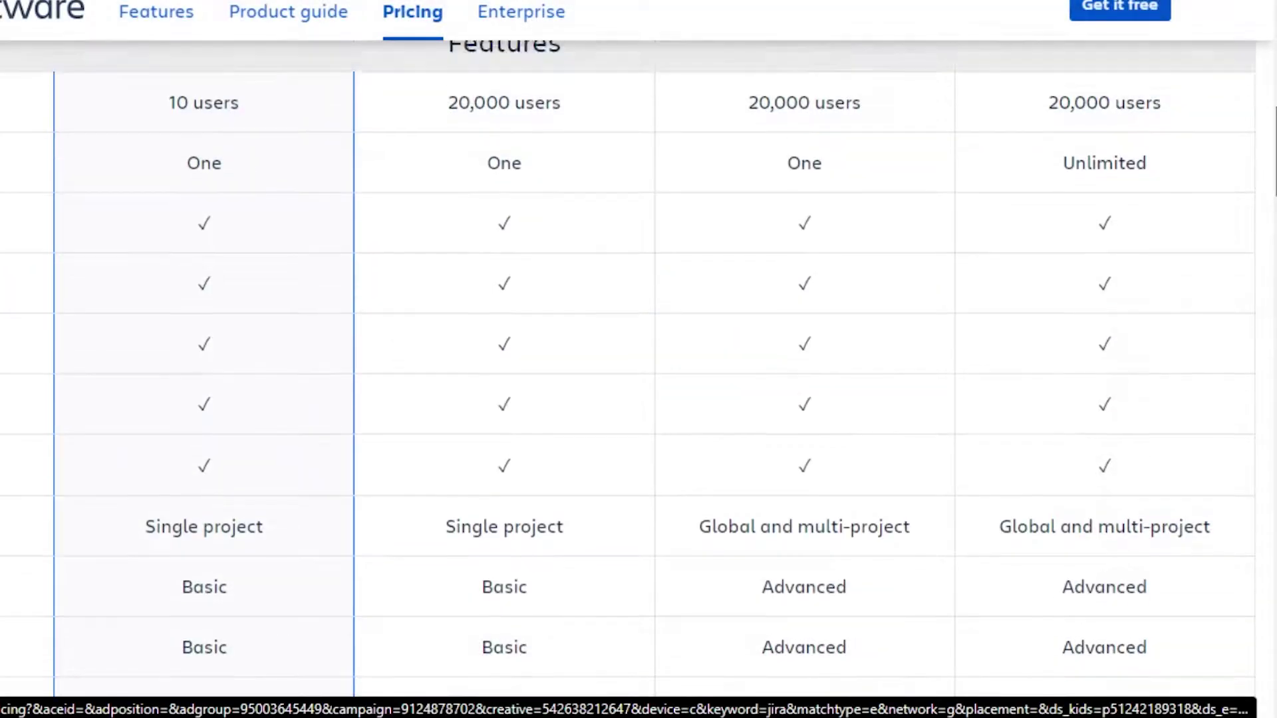
{"action": "scroll", "coordinate": [638, 359], "scroll_direction": "up", "scroll_amount": 10}
{"action": "scroll", "coordinate": [639, 360], "scroll_direction": "down", "scroll_amount": 4}
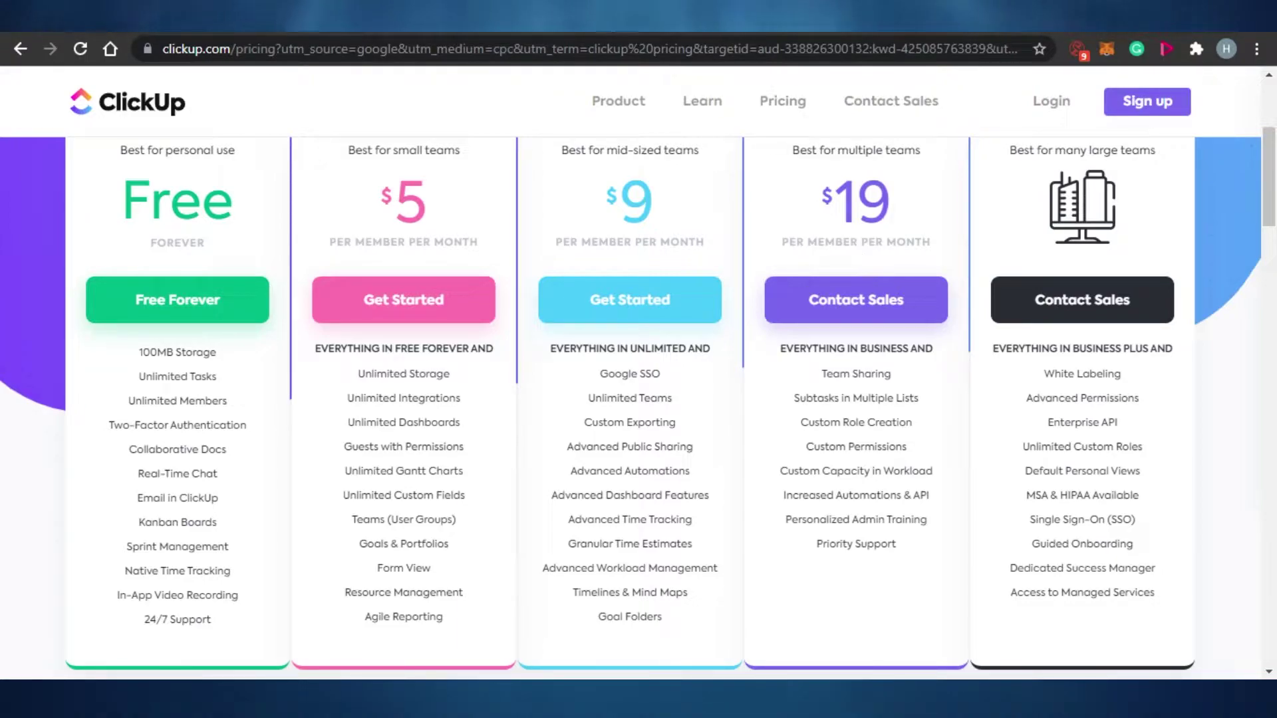
{"action": "key", "text": "ctrl+Tab"}
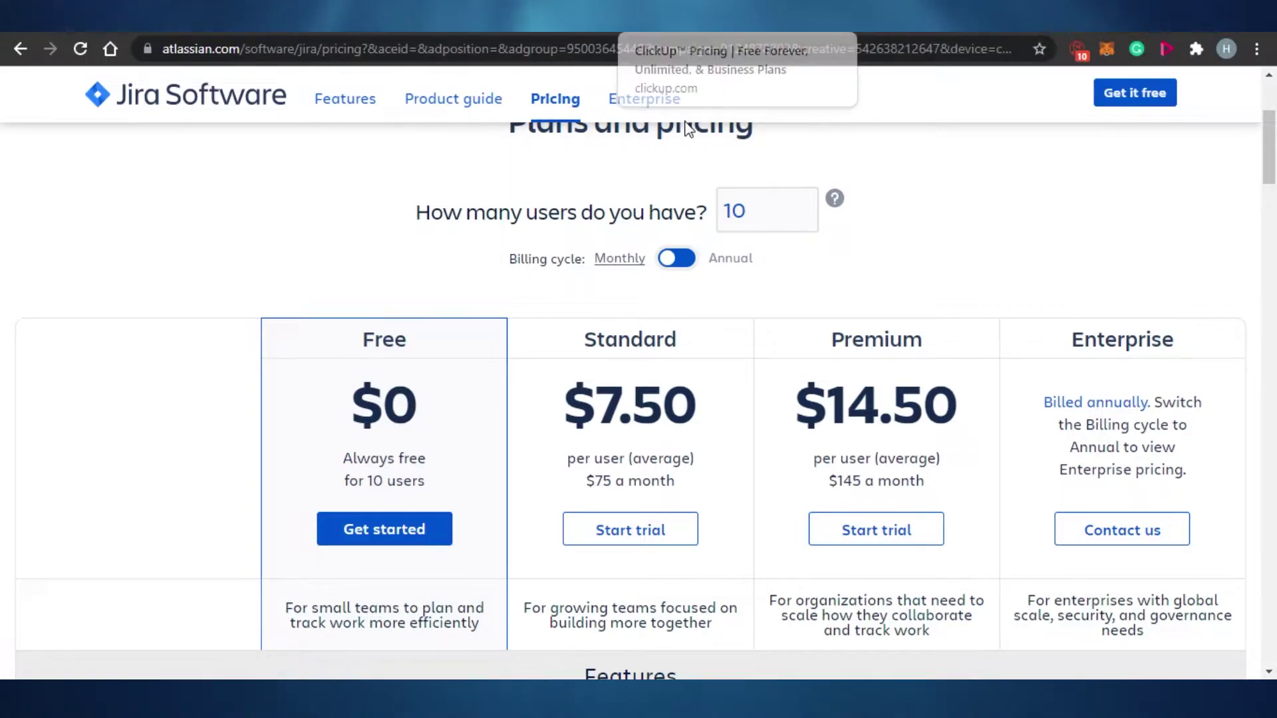
Switch to the ClickUp Everything board and add "task 7" to TO DO with an Oct 2 due date.
{"action": "key", "text": "ctrl+Tab"}
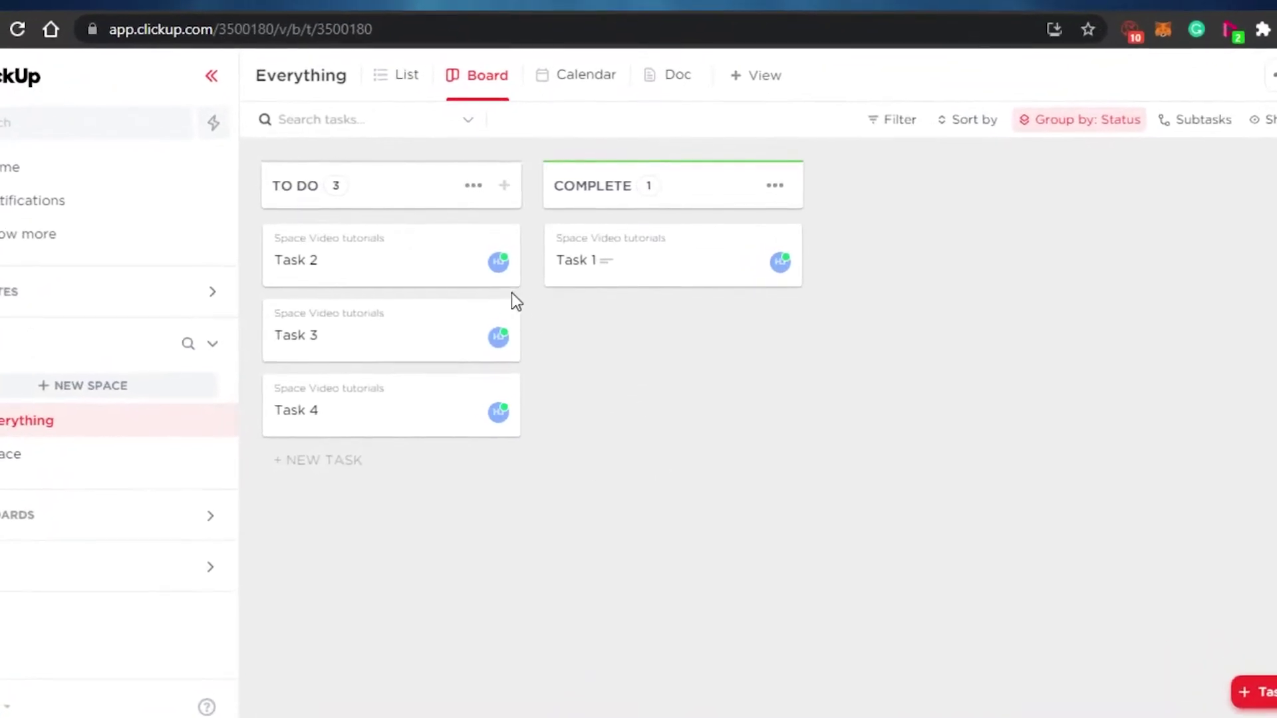
{"action": "left_click", "coordinate": [504, 185]}
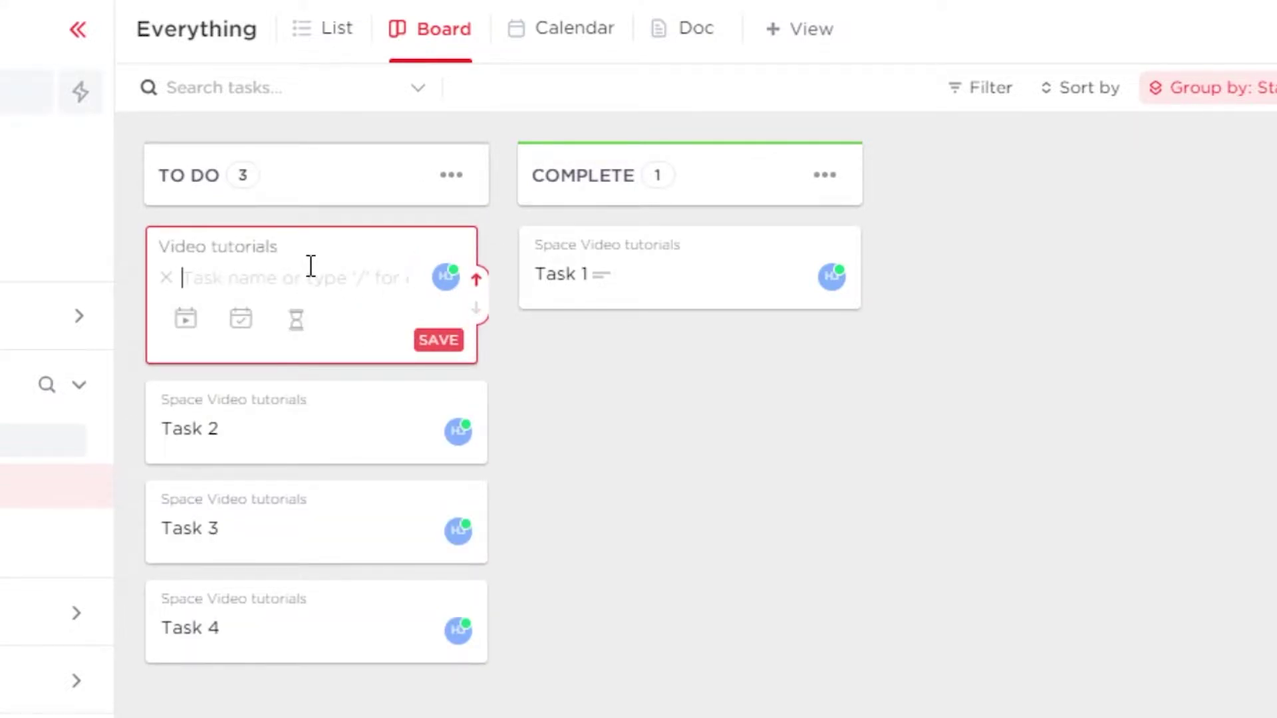
{"action": "type", "text": "task 7"}
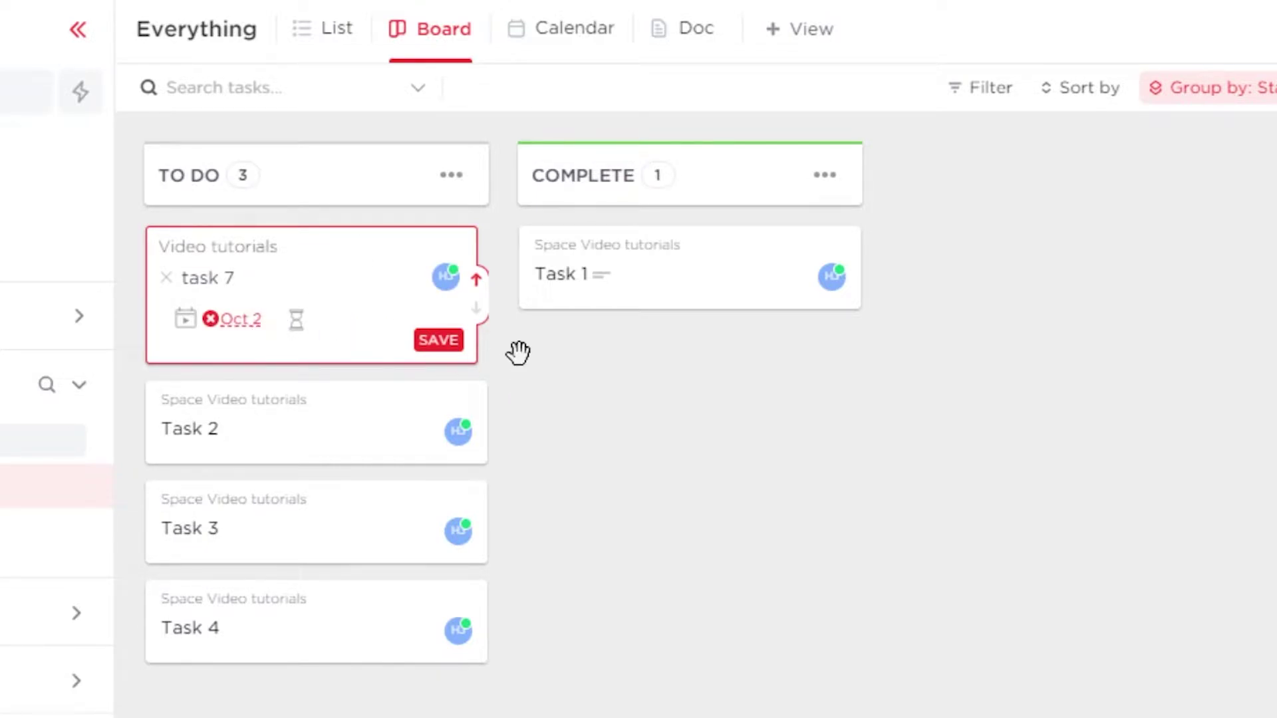
{"action": "left_click", "coordinate": [439, 340]}
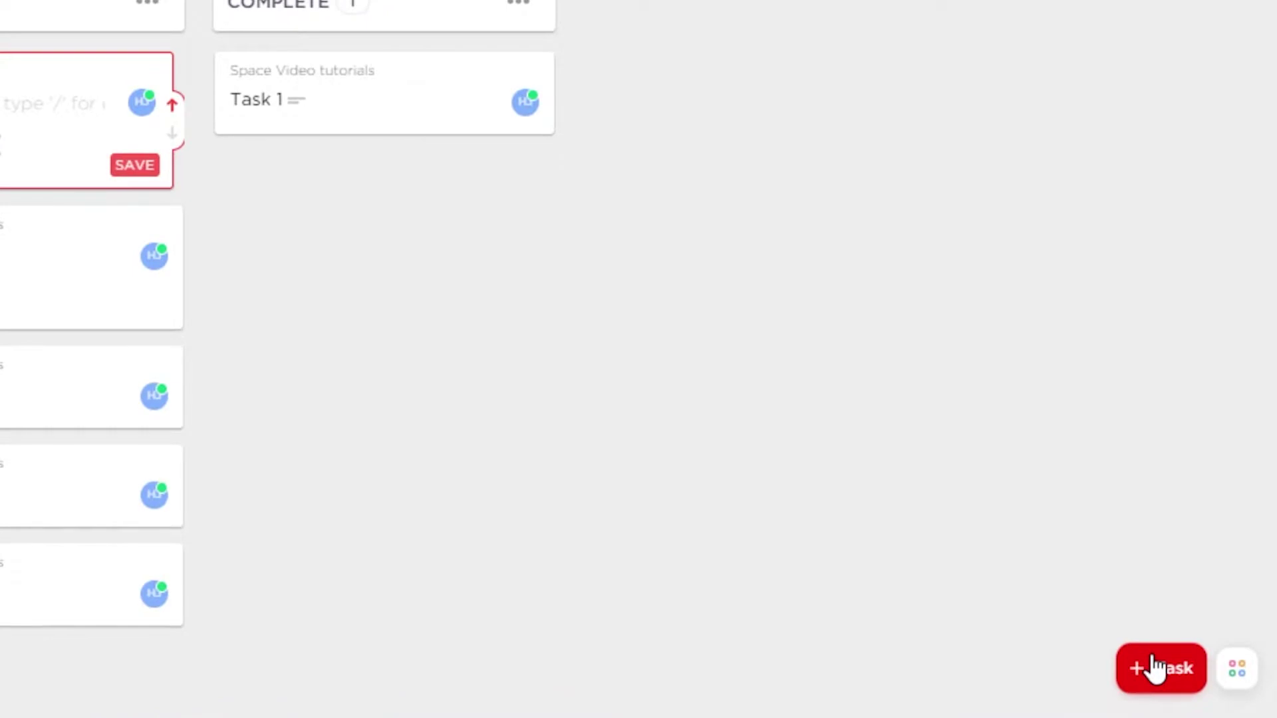
{"action": "key", "text": "Escape"}
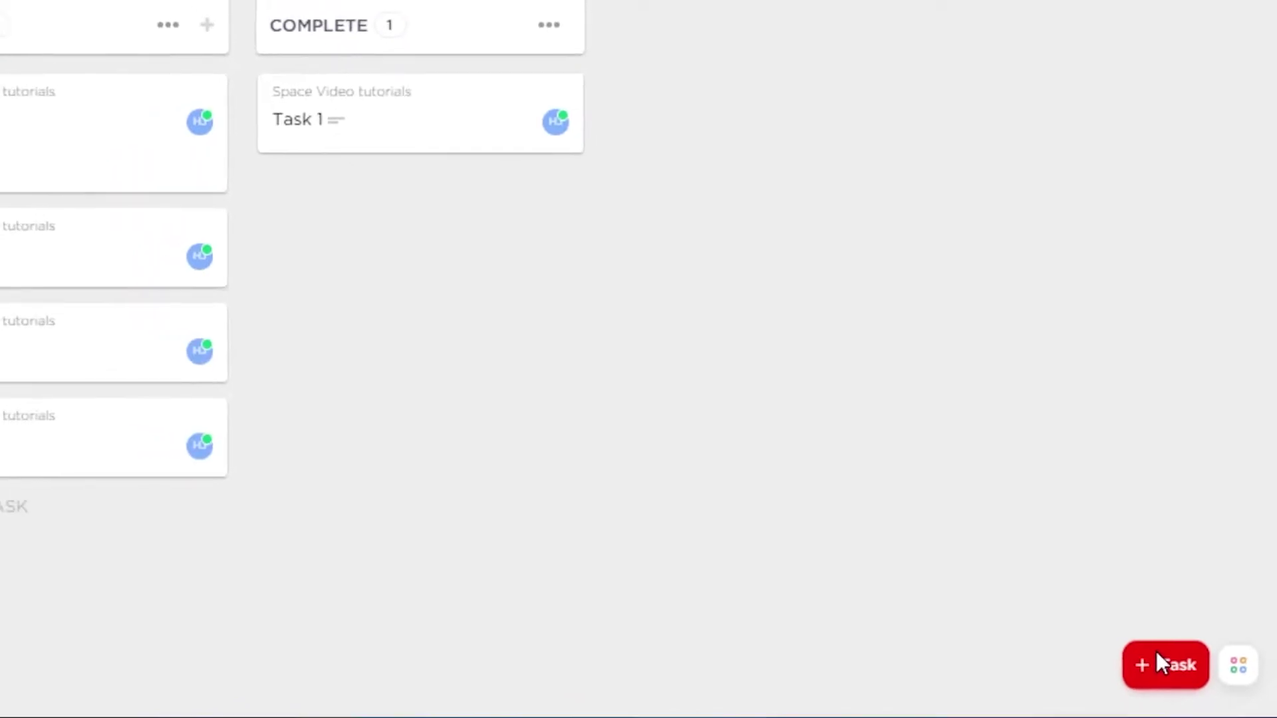
Create an unassigned task named "task 8" with the description "description" in the Video tutorials list.
{"action": "left_click", "coordinate": [1180, 647]}
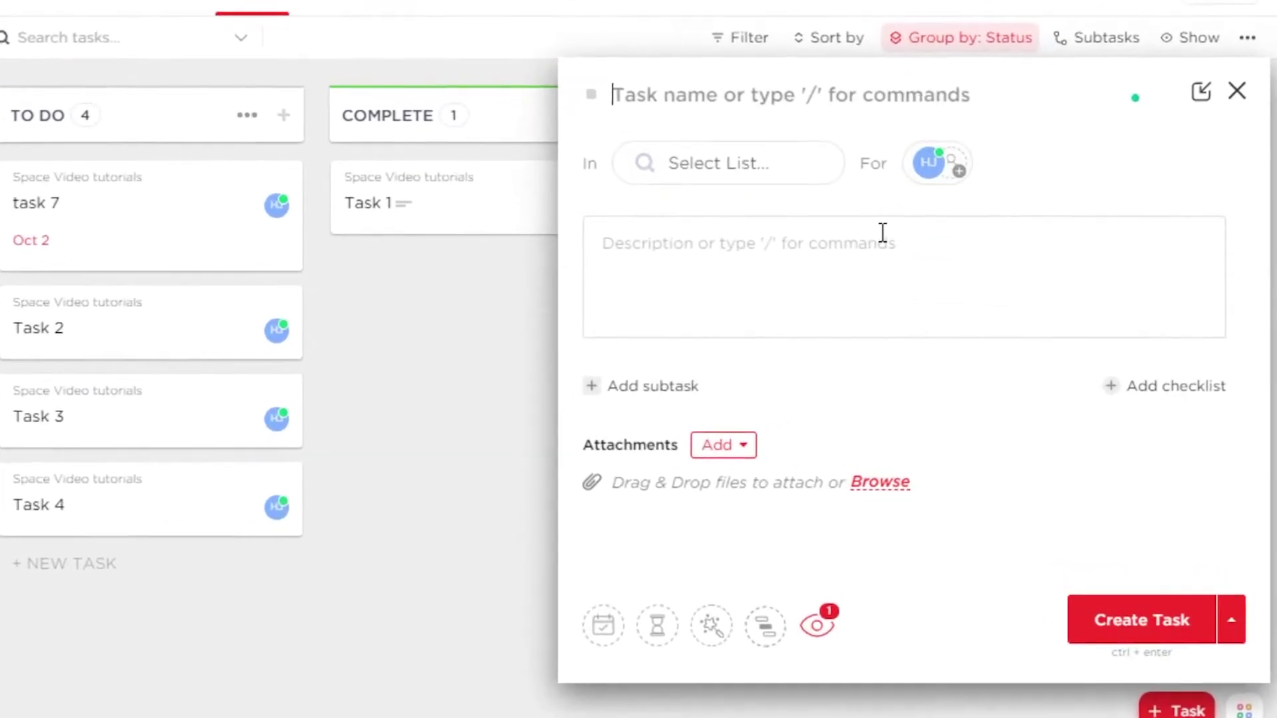
{"action": "left_click", "coordinate": [923, 136]}
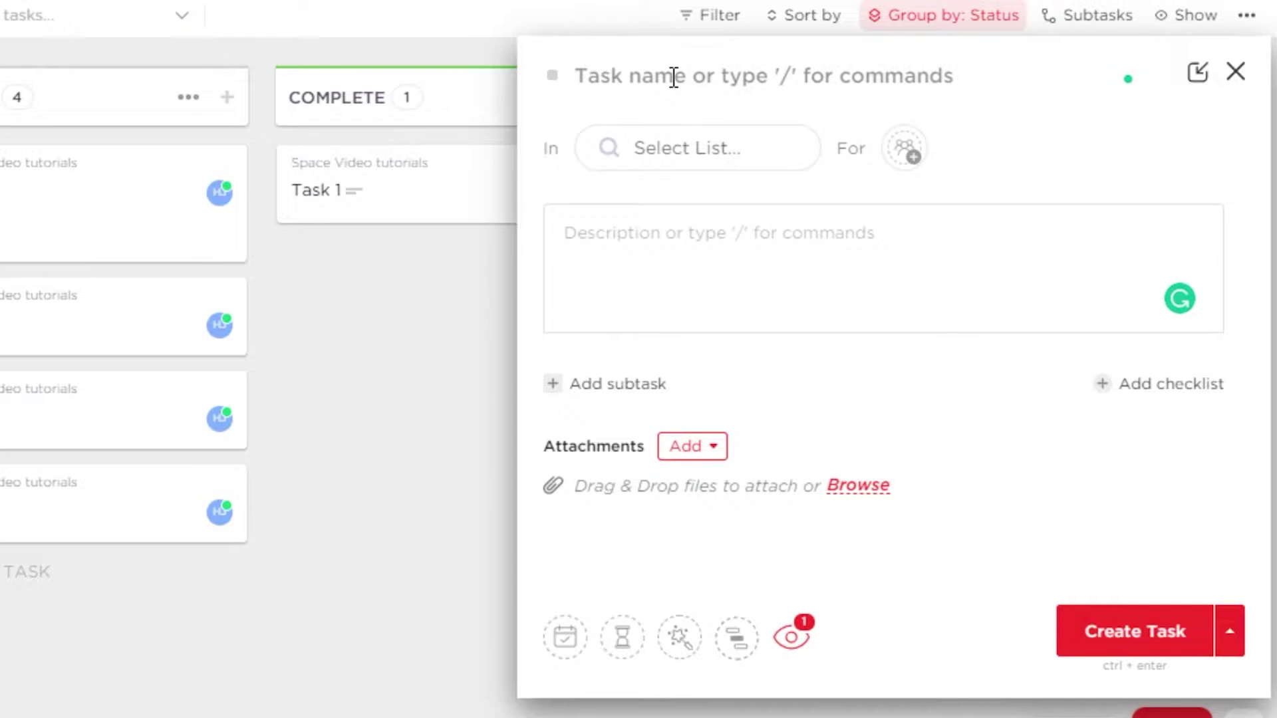
{"action": "type", "text": "task 8"}
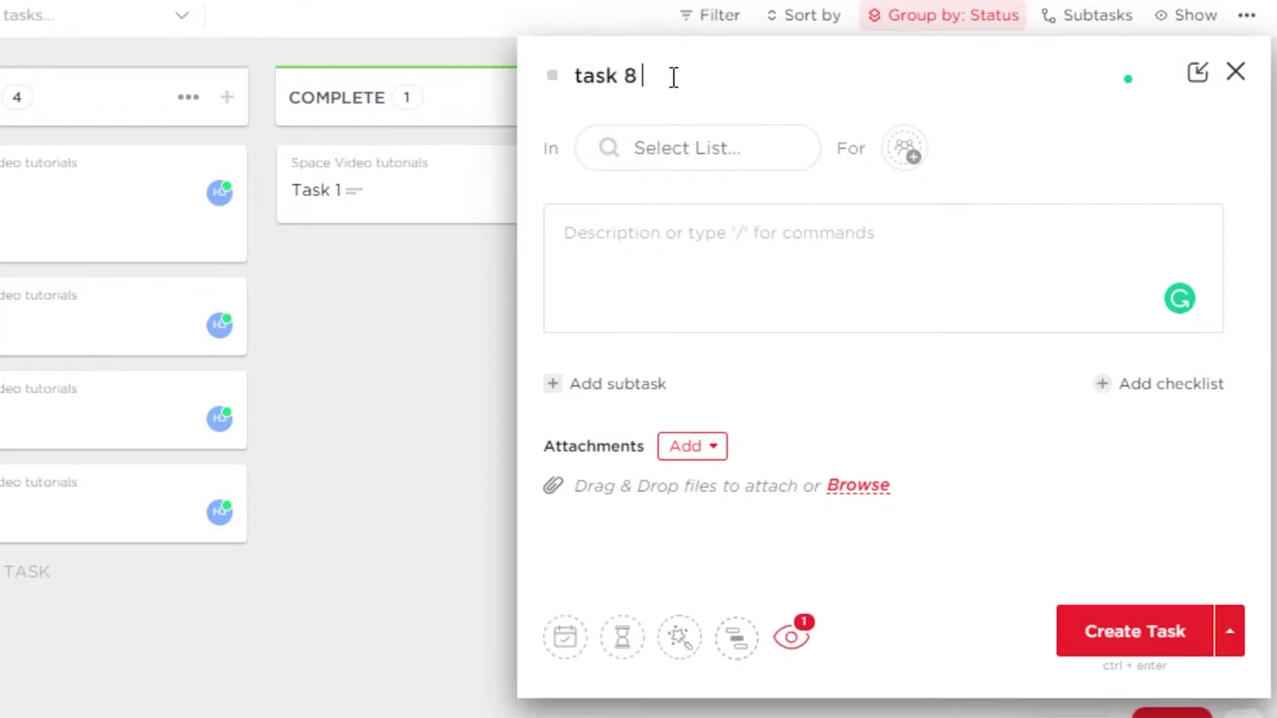
{"action": "left_click", "coordinate": [666, 241]}
{"action": "type", "text": "description"}
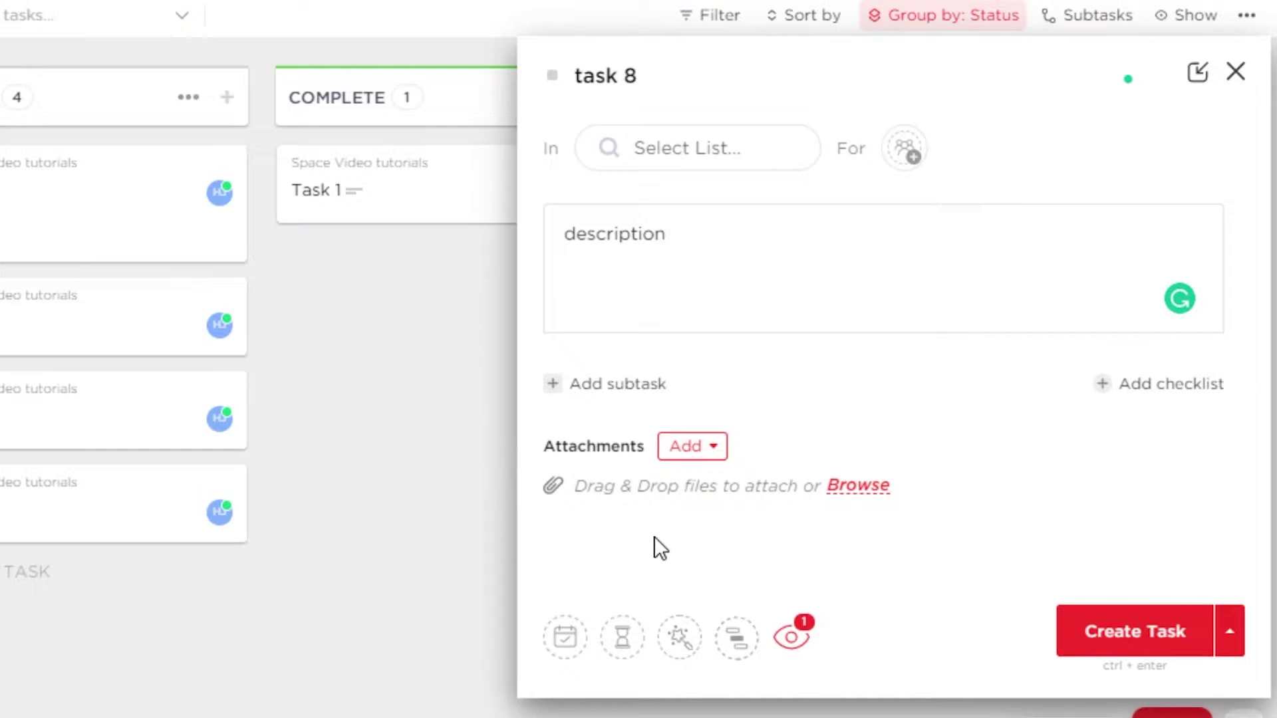
{"action": "left_click", "coordinate": [1122, 644]}
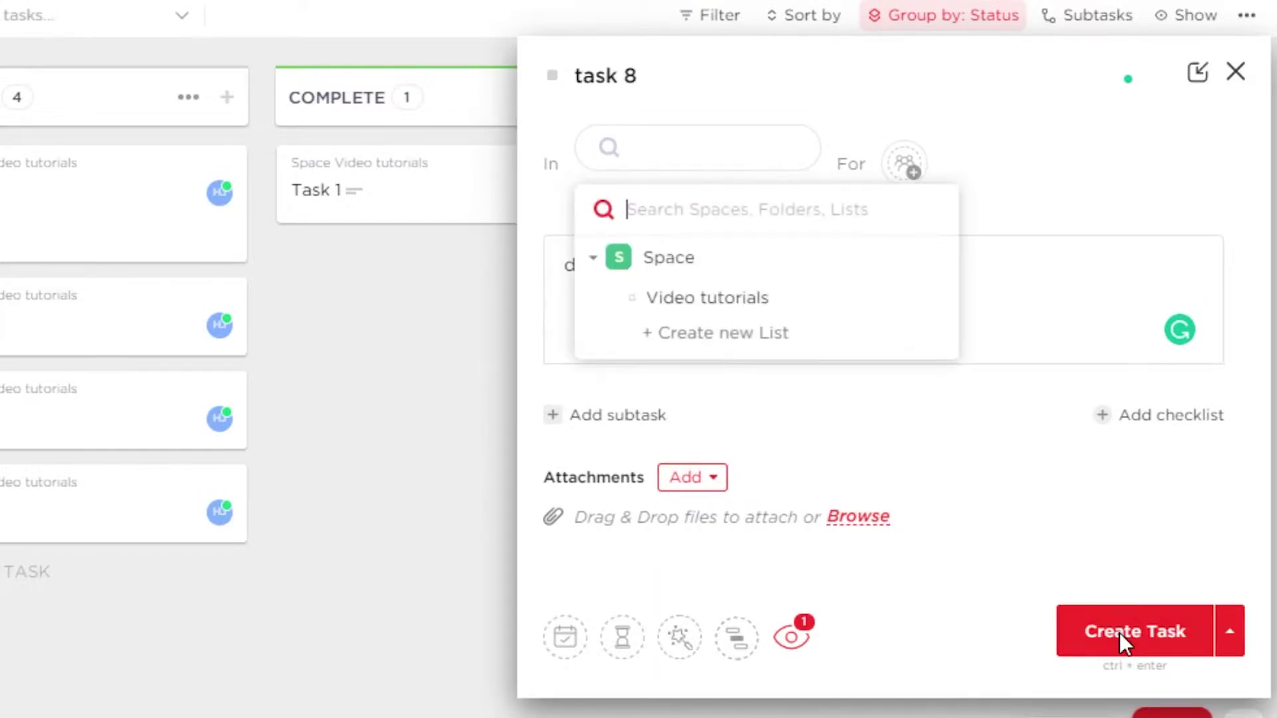
{"action": "left_click", "coordinate": [799, 296]}
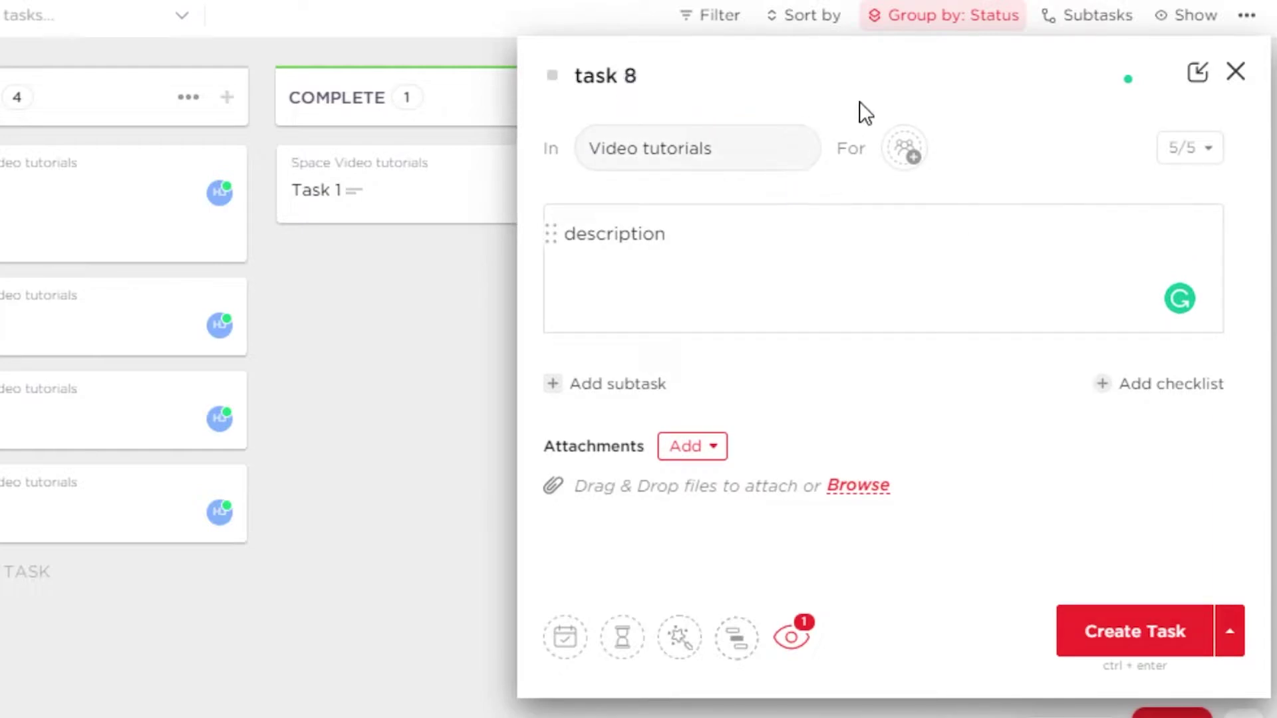
{"action": "left_click", "coordinate": [1124, 628]}
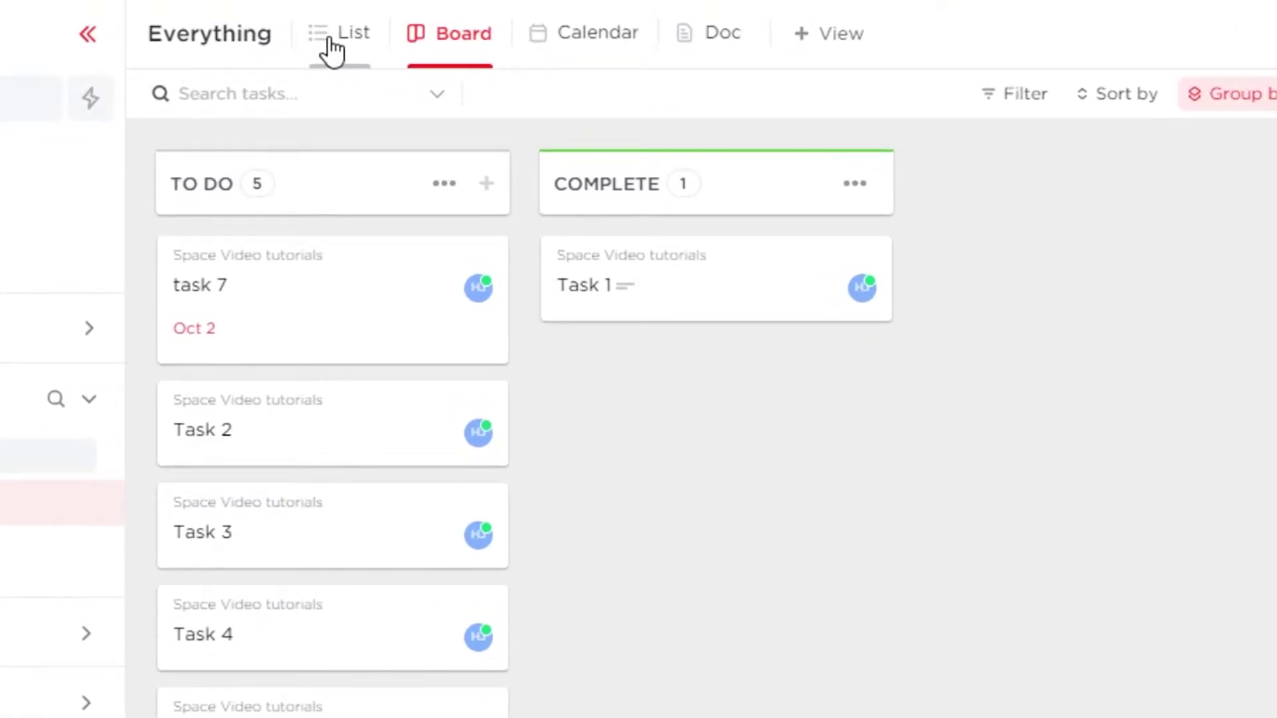
Show the Everything tasks in List view.
{"action": "left_click", "coordinate": [329, 46]}
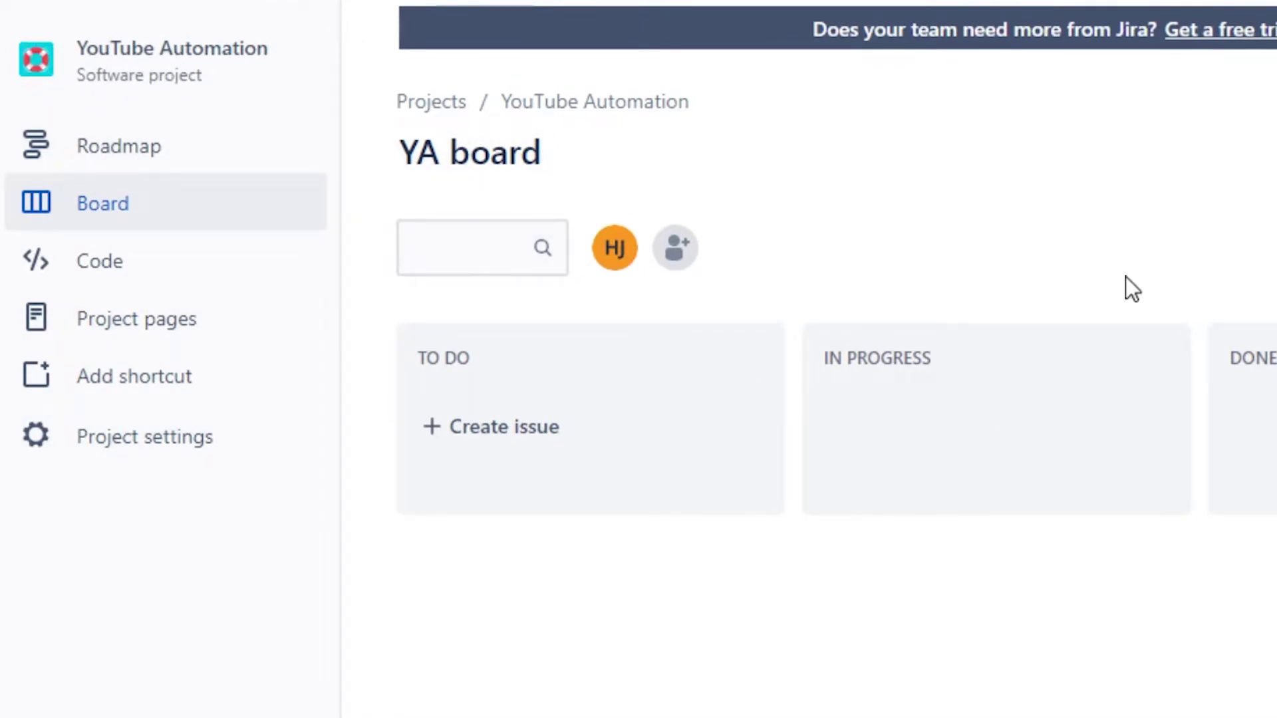
Switch to the Jira YA board, draft a TO DO issue reading "make a video", and open its issue type options.
{"action": "left_click", "coordinate": [552, 429]}
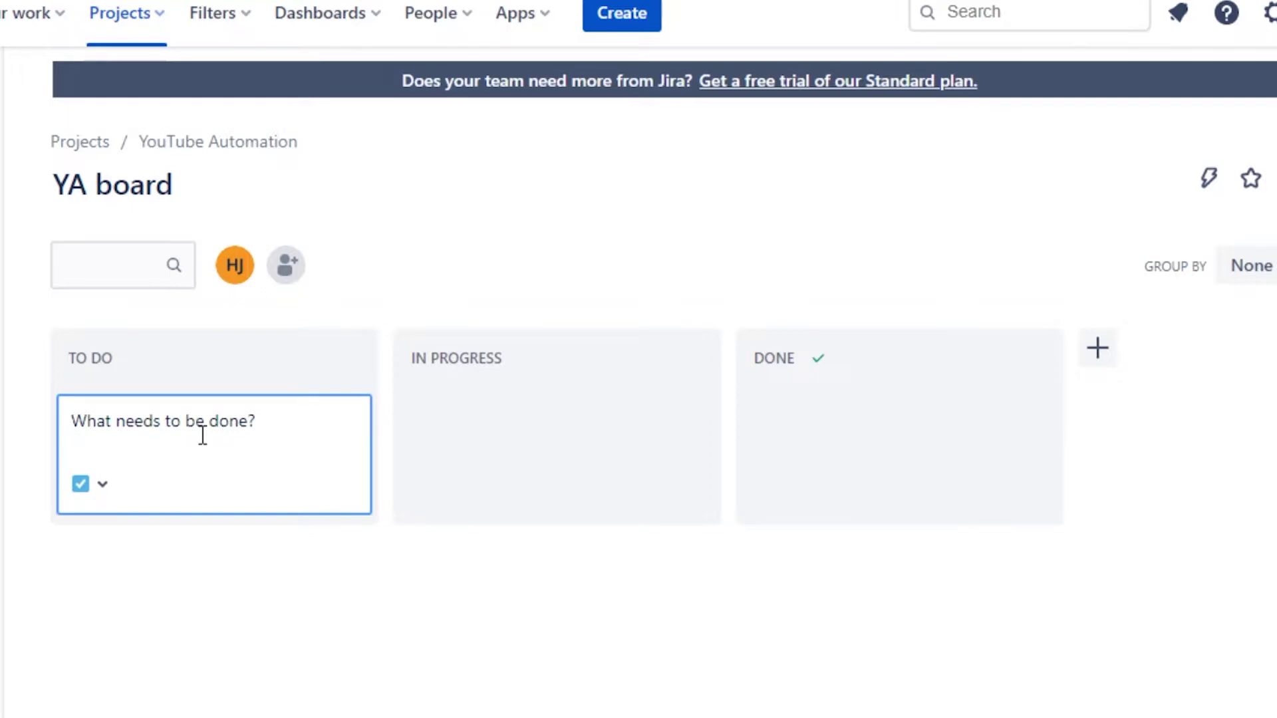
{"action": "type", "text": "mak"}
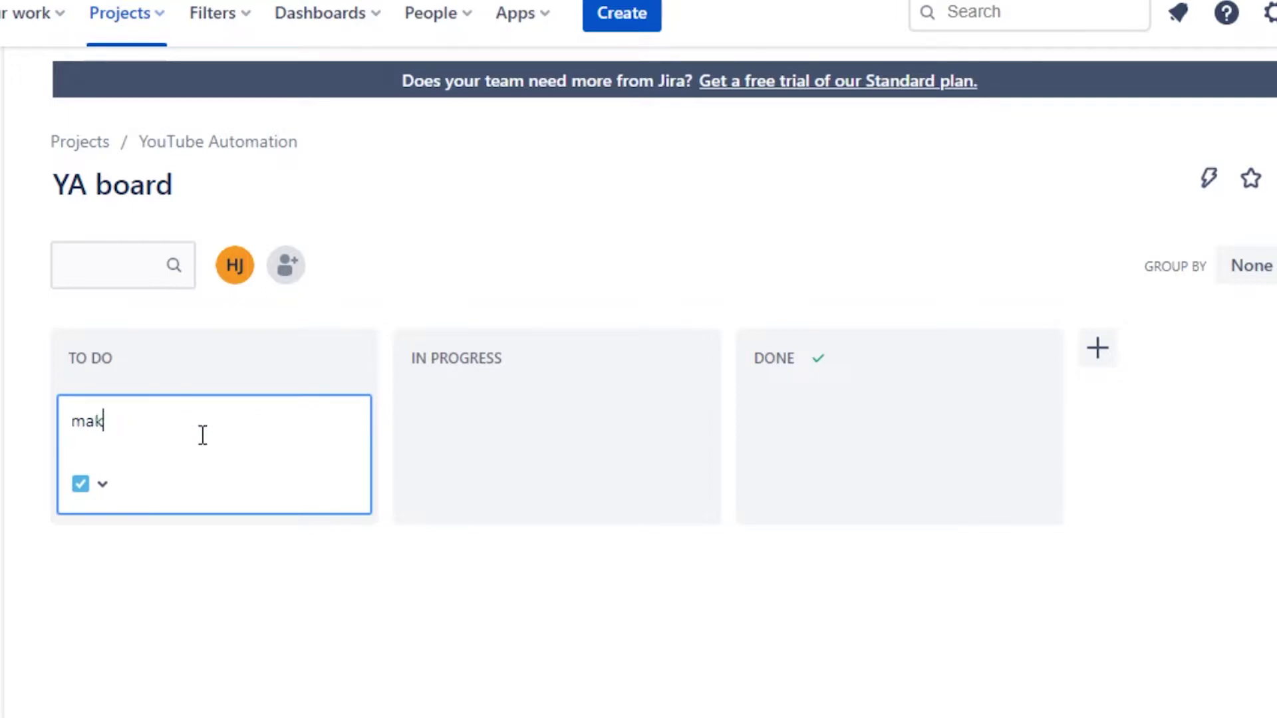
{"action": "type", "text": "e a video"}
{"action": "left_click", "coordinate": [102, 485]}
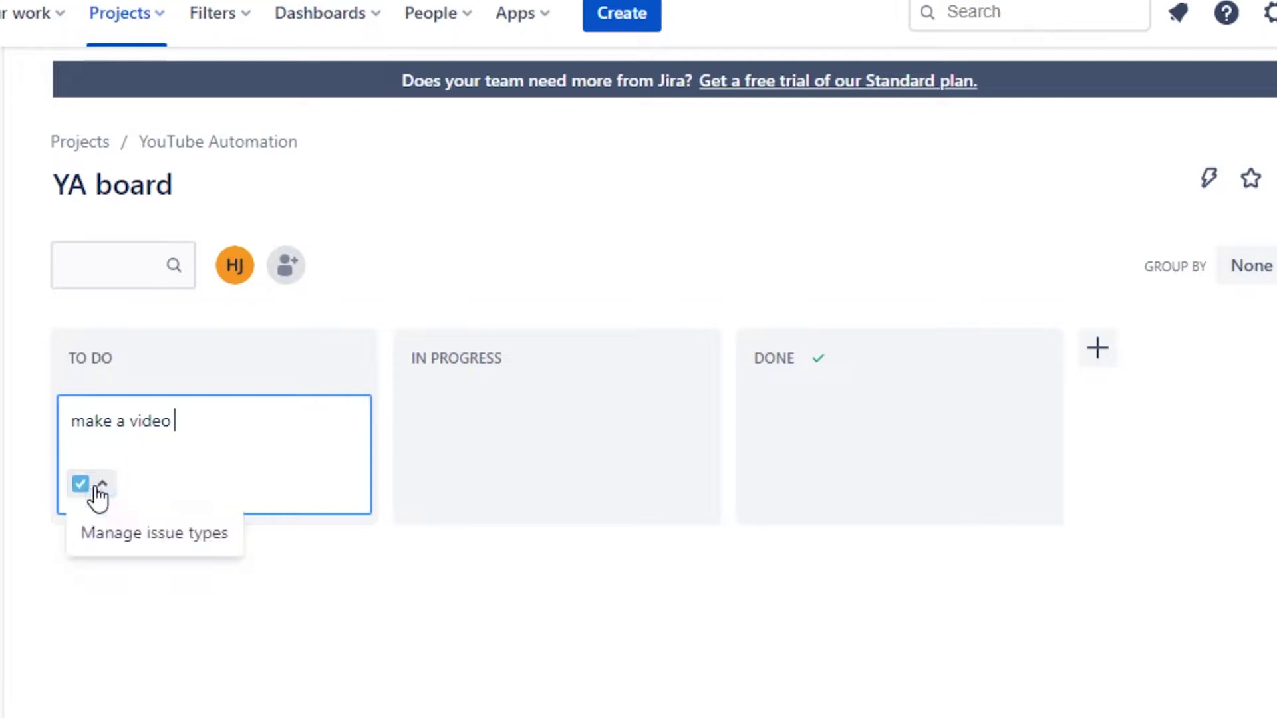
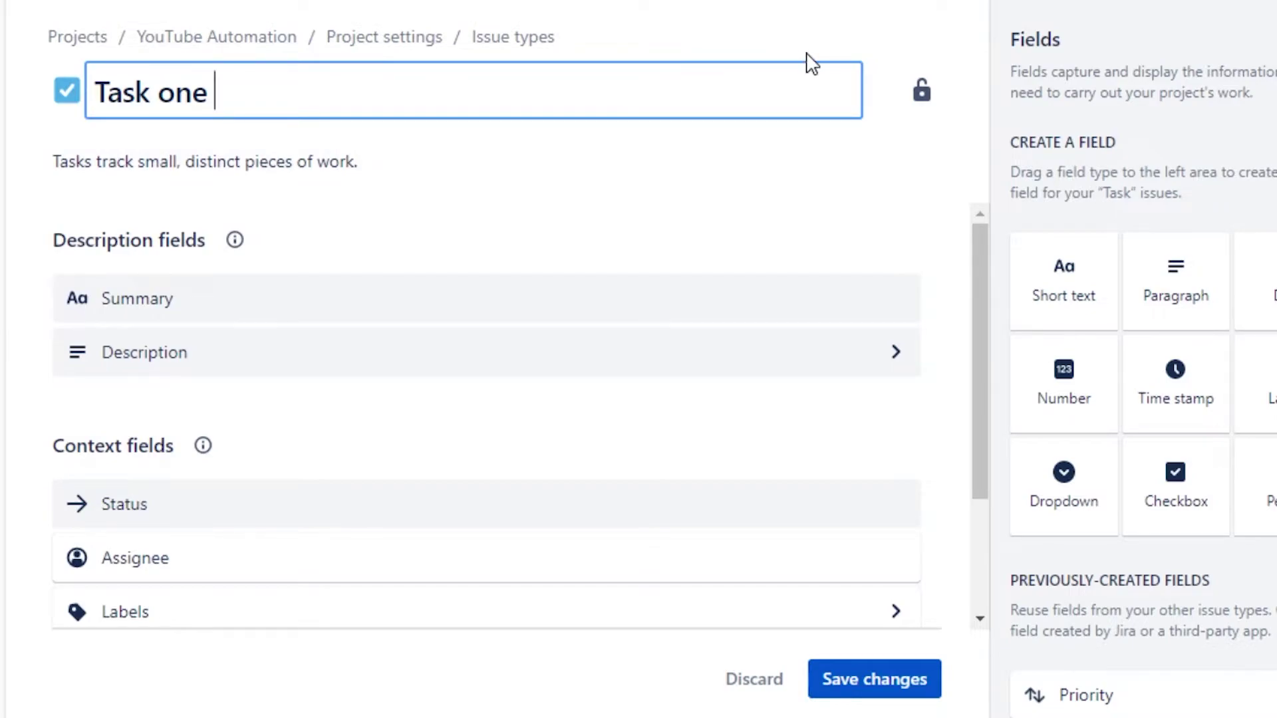
Check the access restriction of the "Task one" issue type and the editing limits on its Summary and Description fields.
{"action": "left_click", "coordinate": [921, 93]}
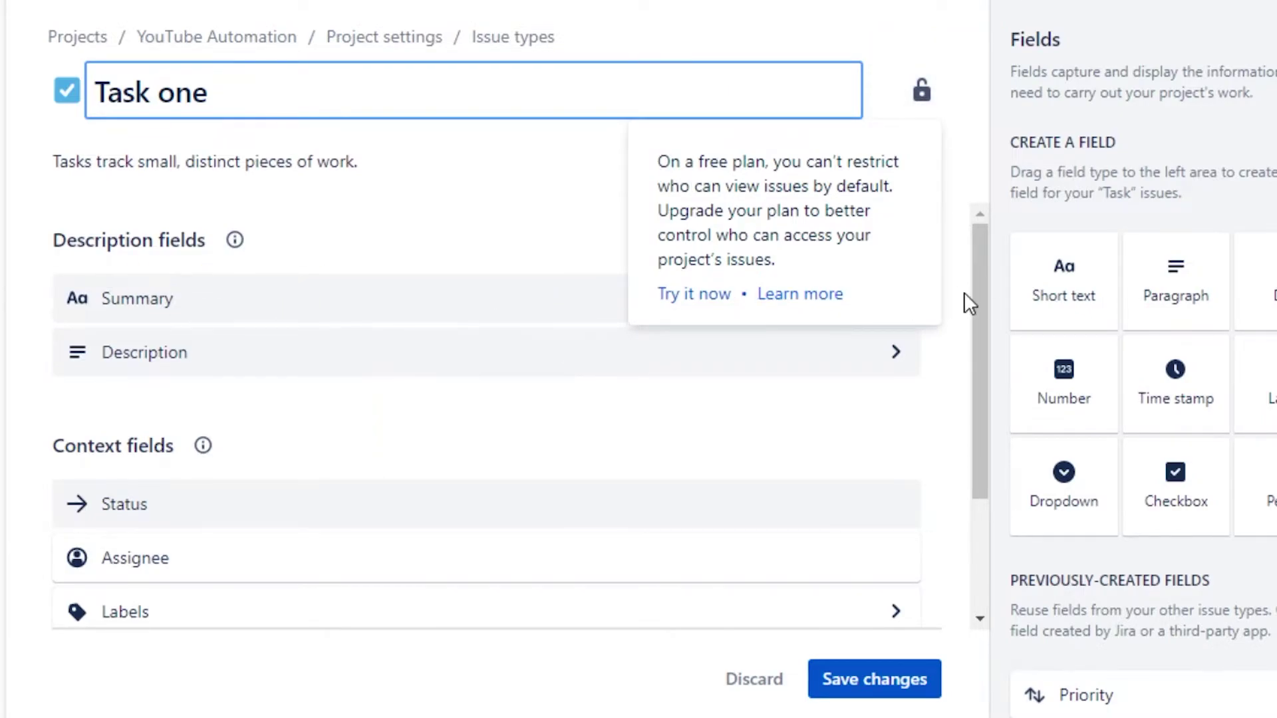
{"action": "mouse_move", "coordinate": [980, 290]}
{"action": "left_mouse_down"}
{"action": "mouse_move", "coordinate": [983, 362]}
{"action": "mouse_move", "coordinate": [983, 281]}
{"action": "left_mouse_up"}
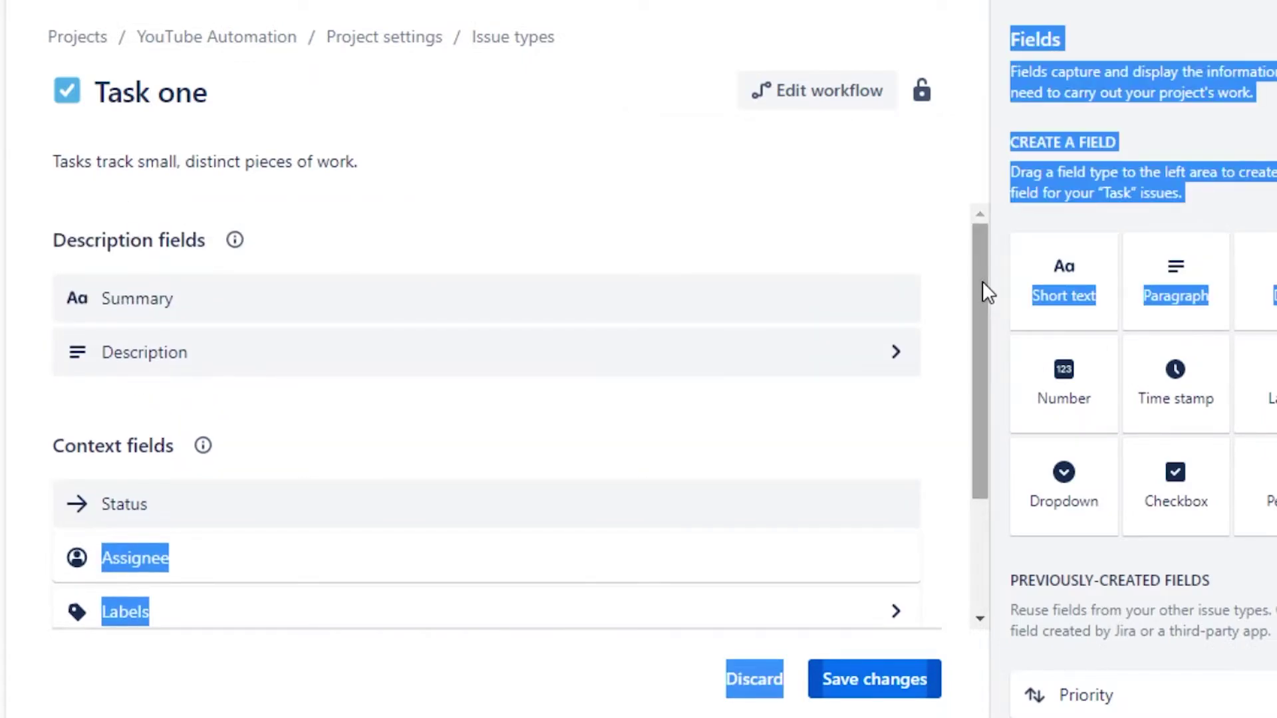
{"action": "left_click", "coordinate": [873, 168]}
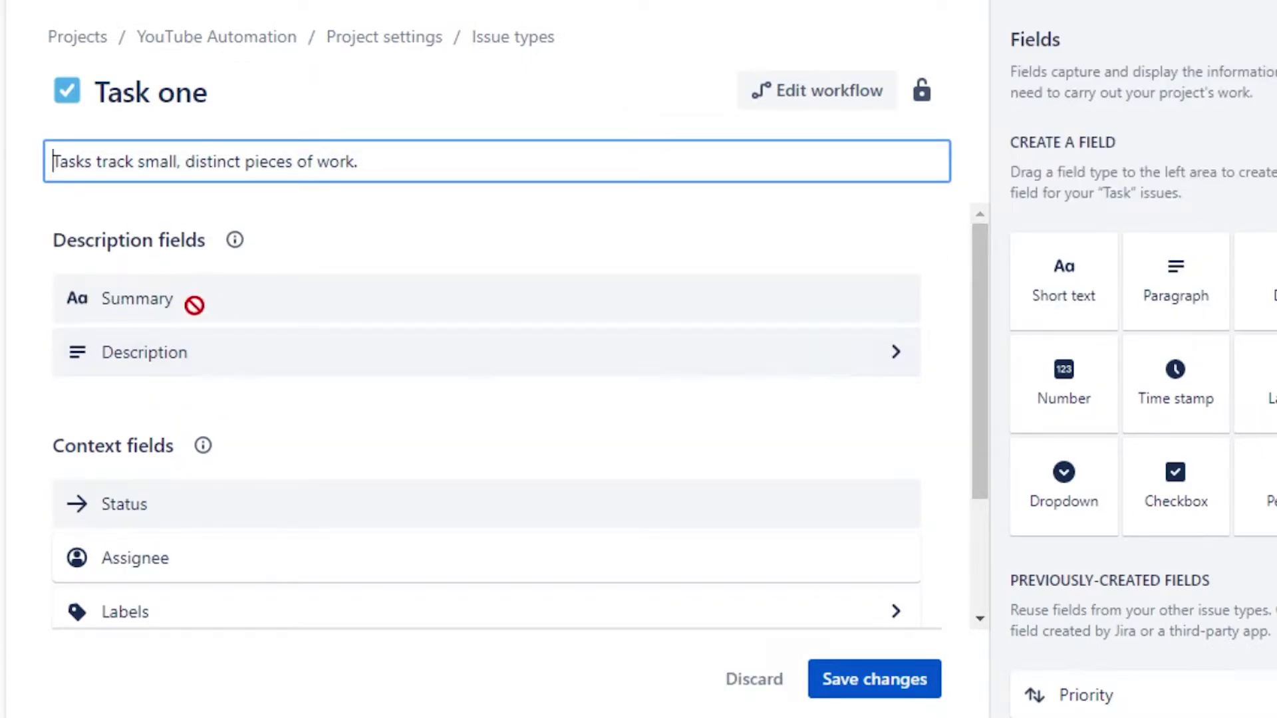
{"action": "mouse_move", "coordinate": [194, 305]}
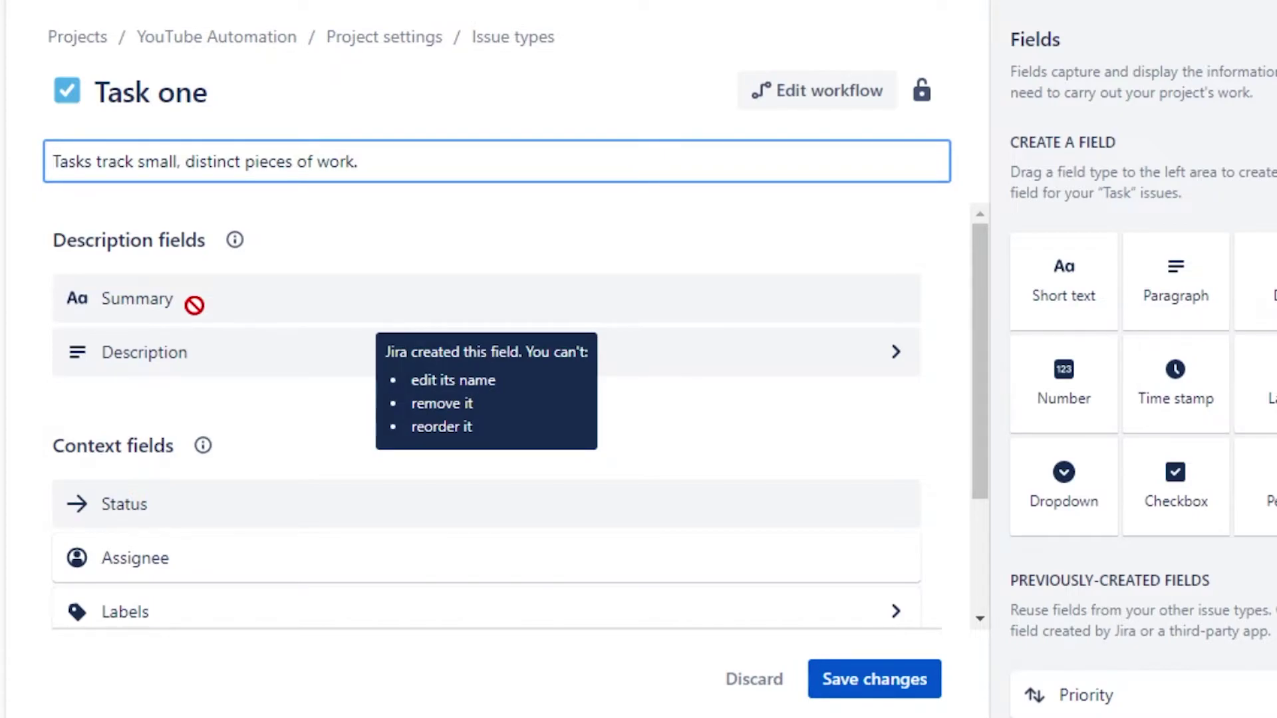
{"action": "mouse_move", "coordinate": [248, 375]}
{"action": "left_click", "coordinate": [650, 265]}
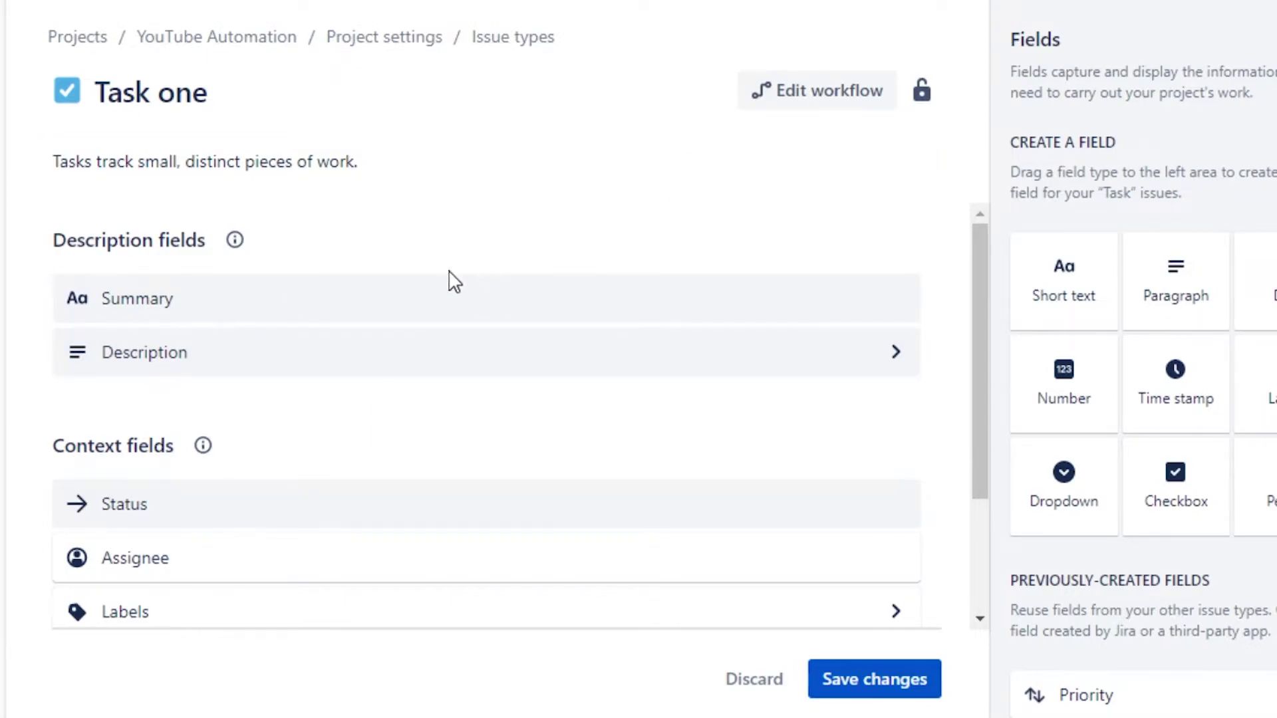
Enter "description" as the default description of the "Task one" issue type and review its context fields.
{"action": "left_click", "coordinate": [653, 367]}
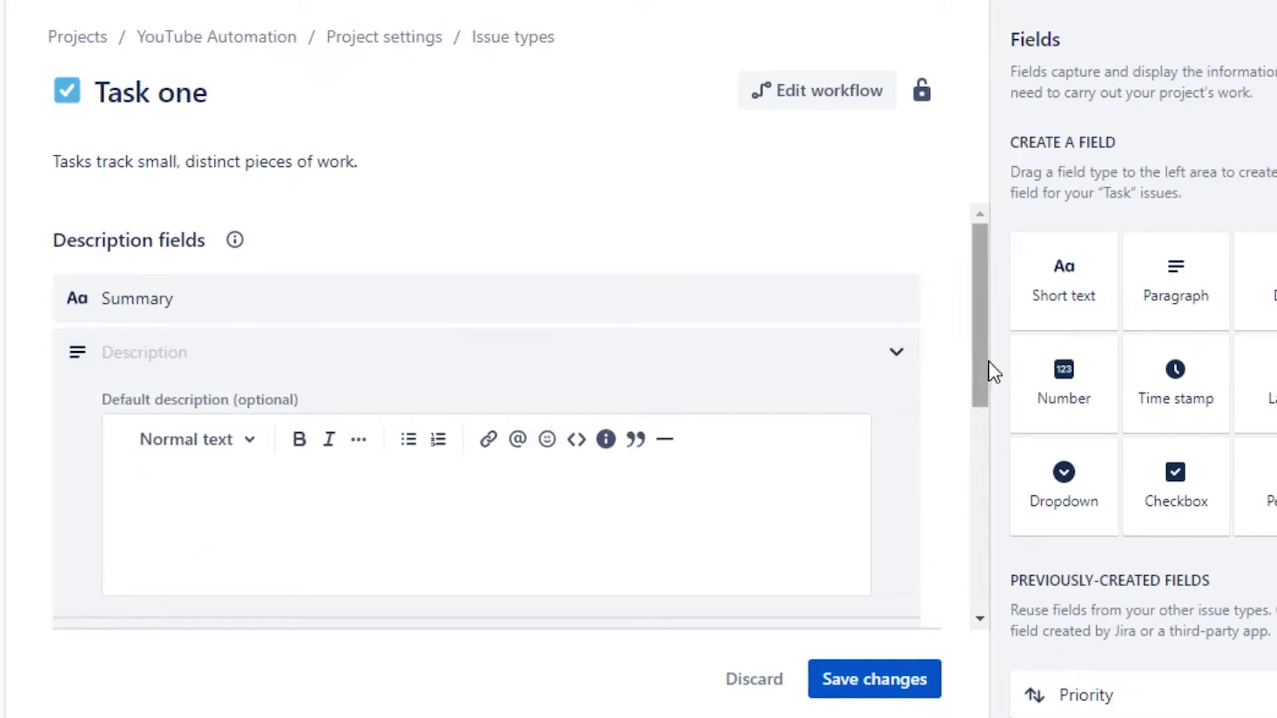
{"action": "left_click_drag", "start_coordinate": [984, 350], "coordinate": [986, 418]}
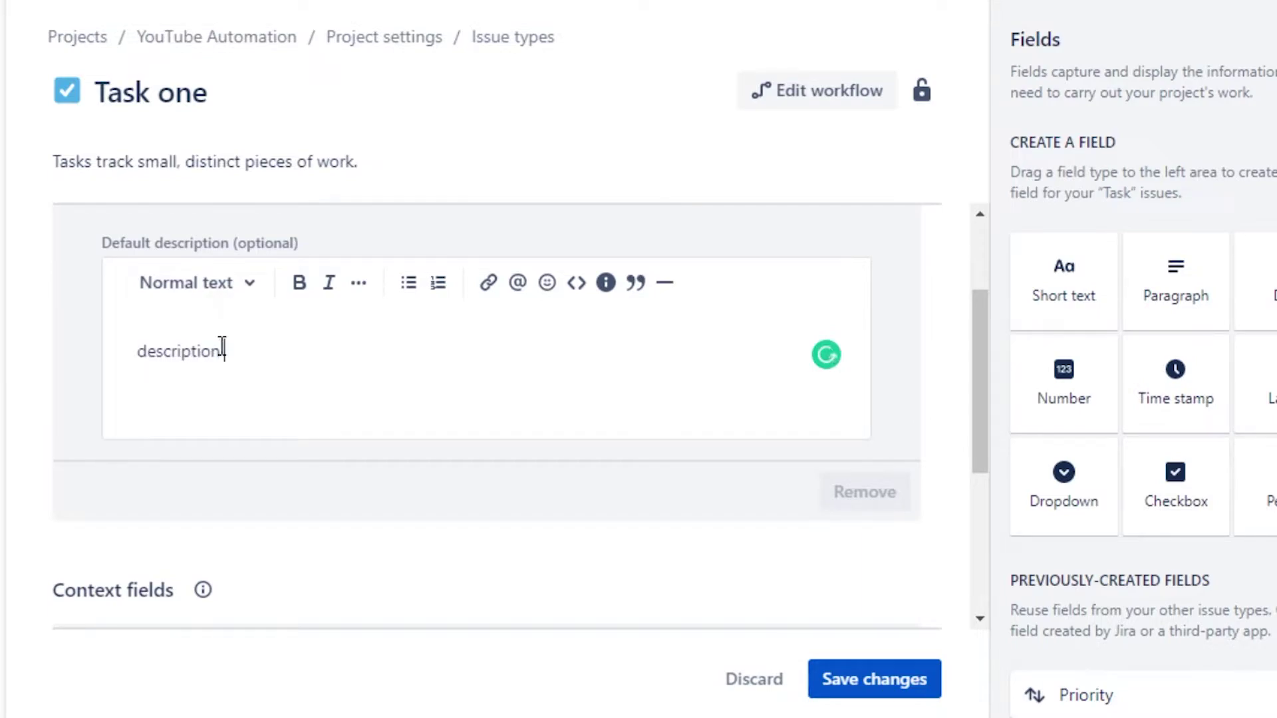
{"action": "left_click_drag", "start_coordinate": [984, 357], "coordinate": [983, 455]}
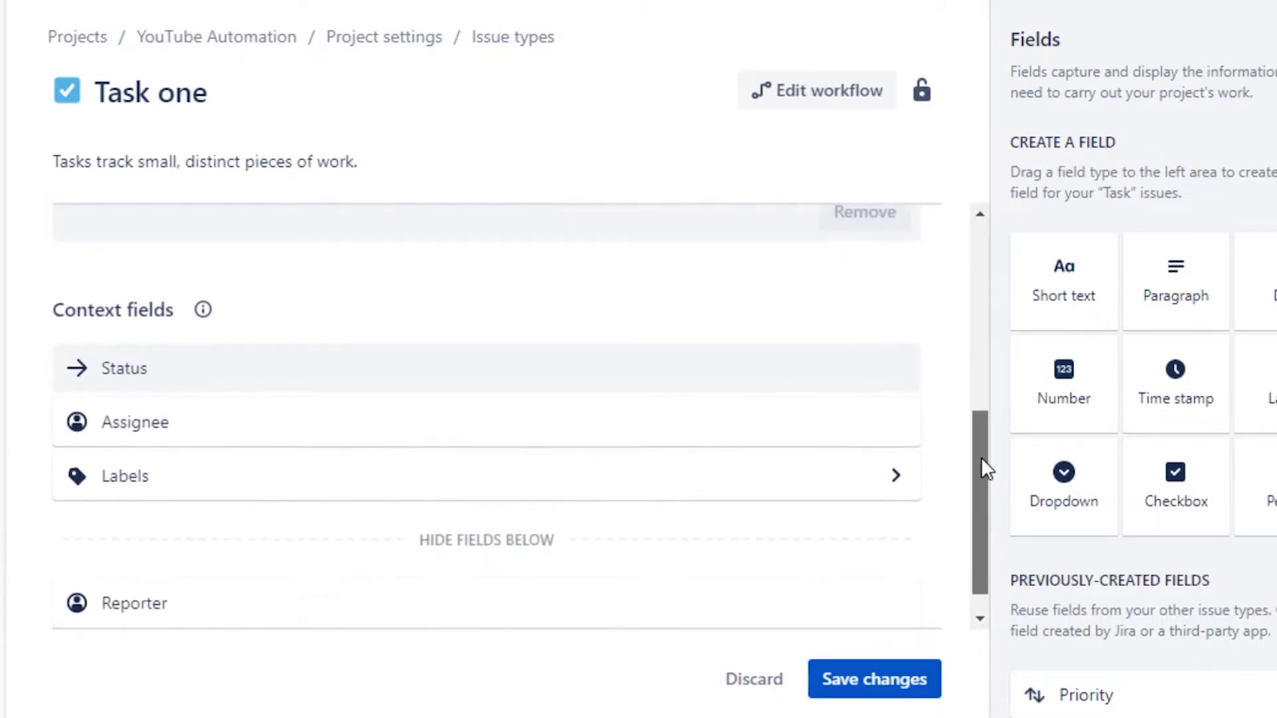
{"action": "left_click_drag", "start_coordinate": [394, 345], "coordinate": [149, 334]}
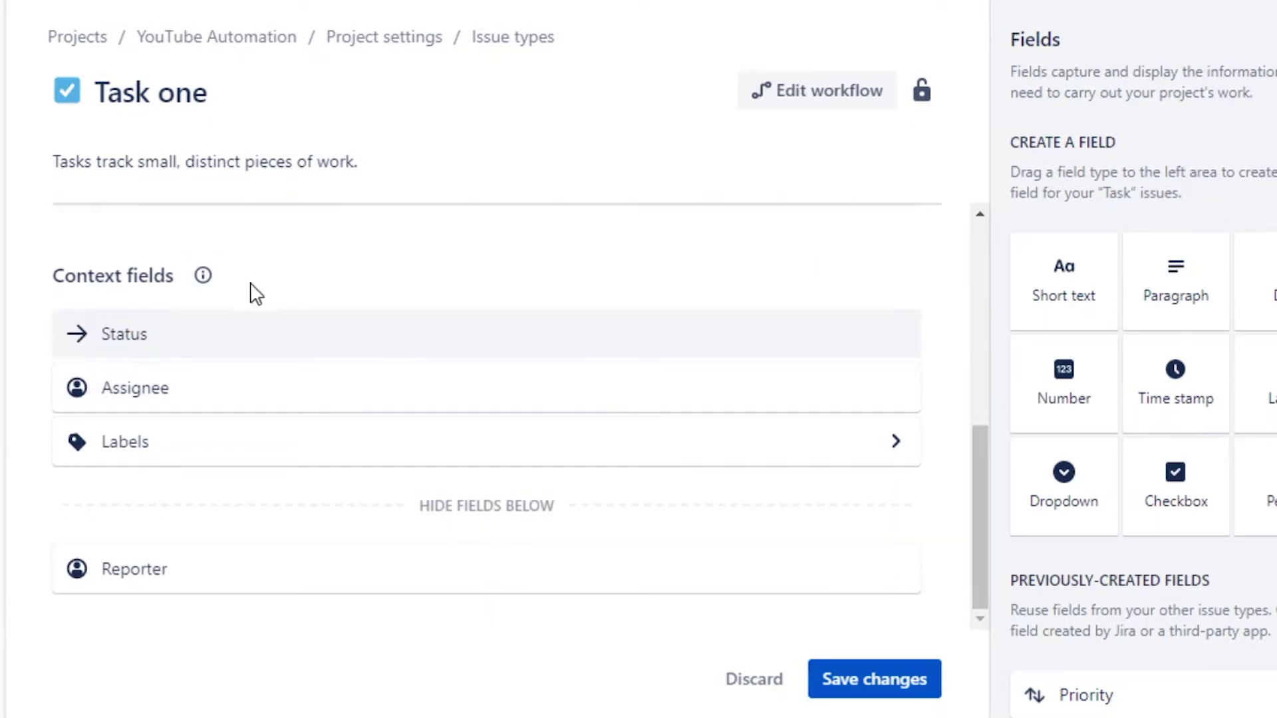
{"action": "mouse_move", "coordinate": [211, 335]}
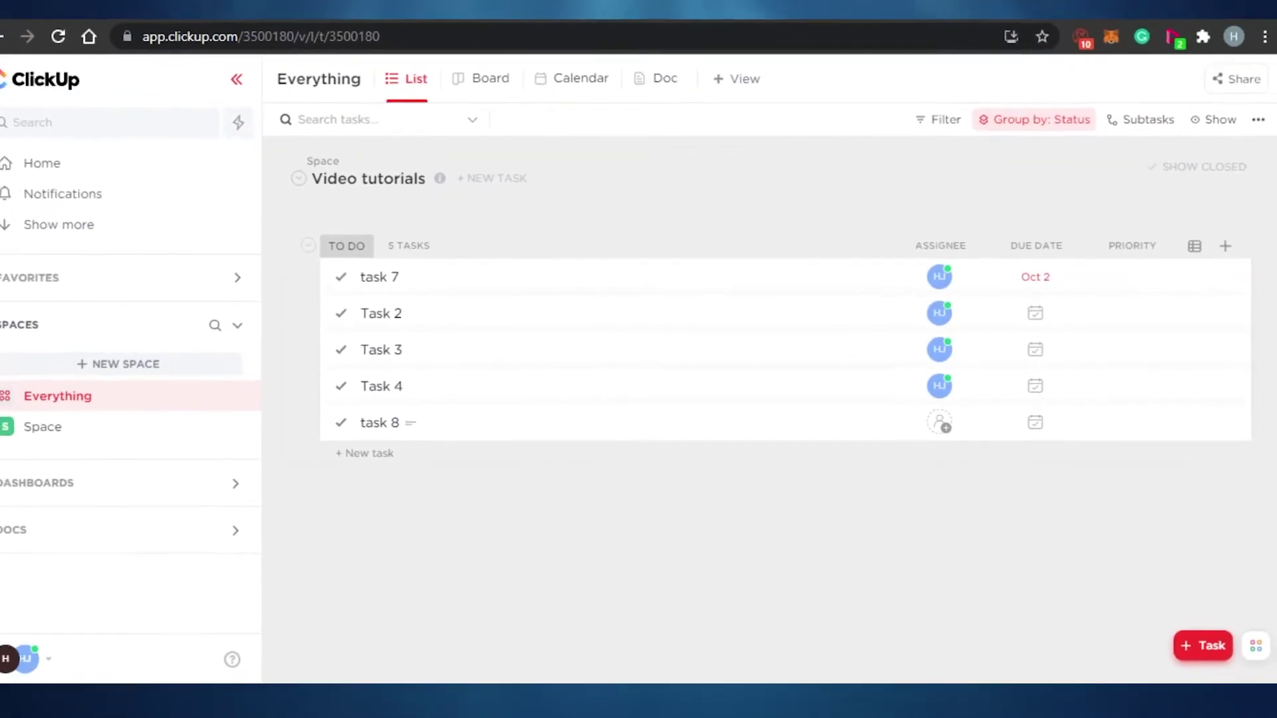
Switch to ClickUp, show the Everything tasks in Board view, and open the additional options of task 7.
{"action": "left_click", "coordinate": [492, 90]}
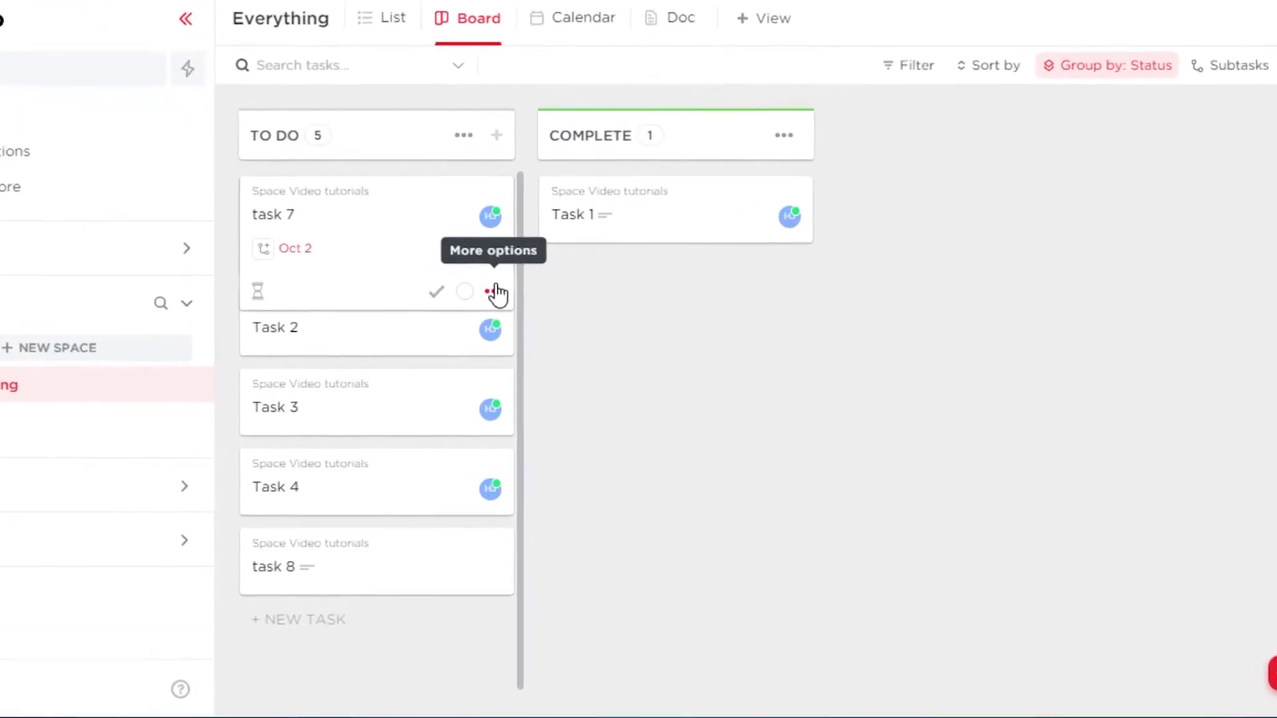
{"action": "left_click", "coordinate": [477, 271]}
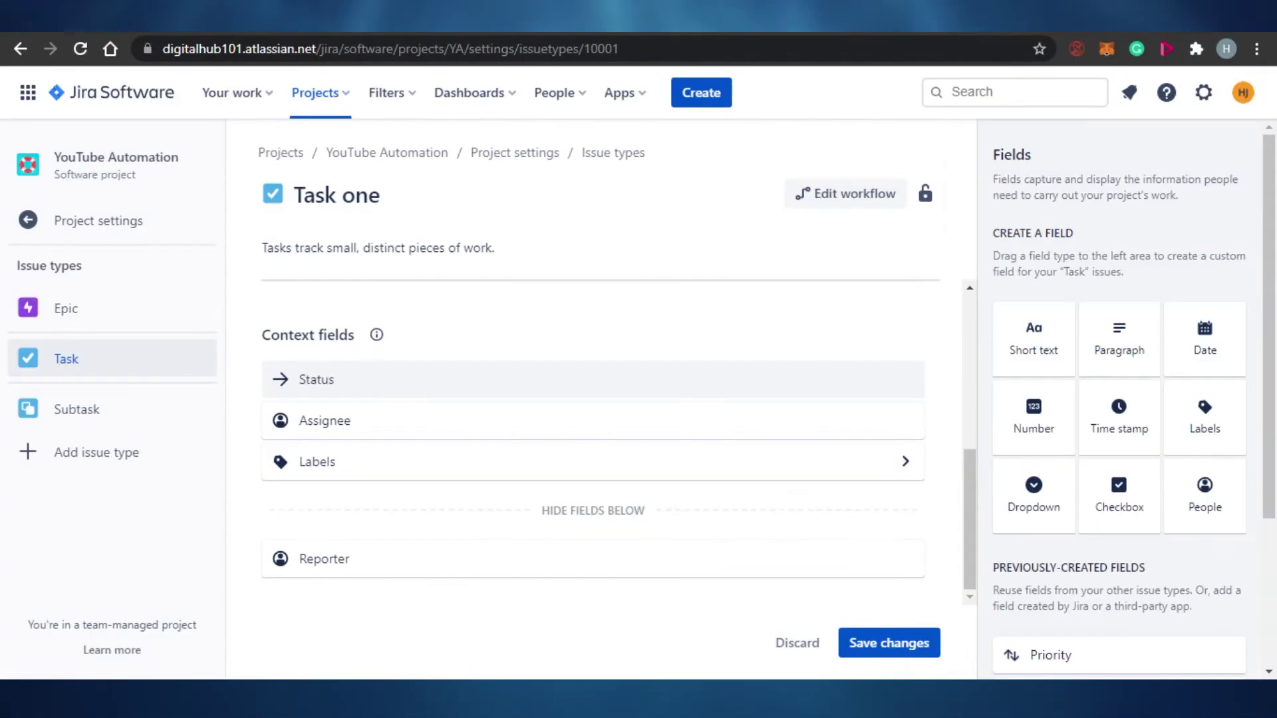
Switch to Jira, expand the Labels field of the "Task one" issue type, and save the issue type's changes.
{"action": "mouse_move", "coordinate": [439, 423]}
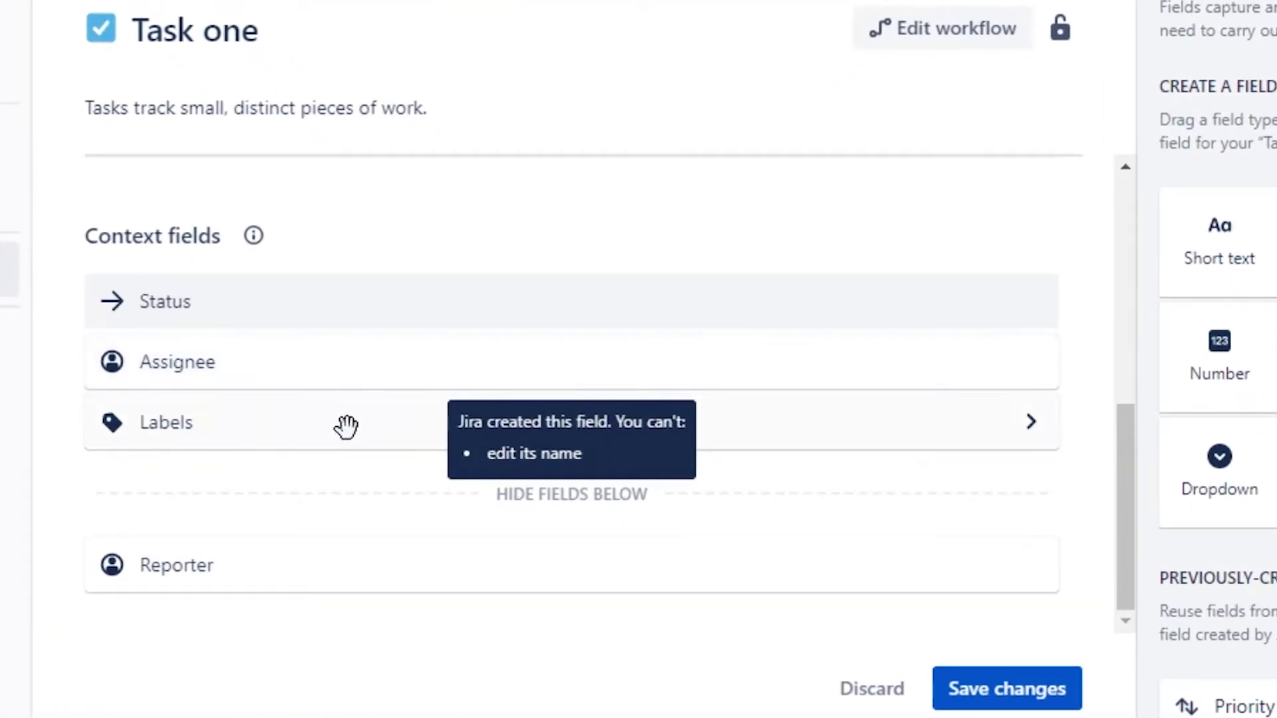
{"action": "left_click", "coordinate": [1024, 423]}
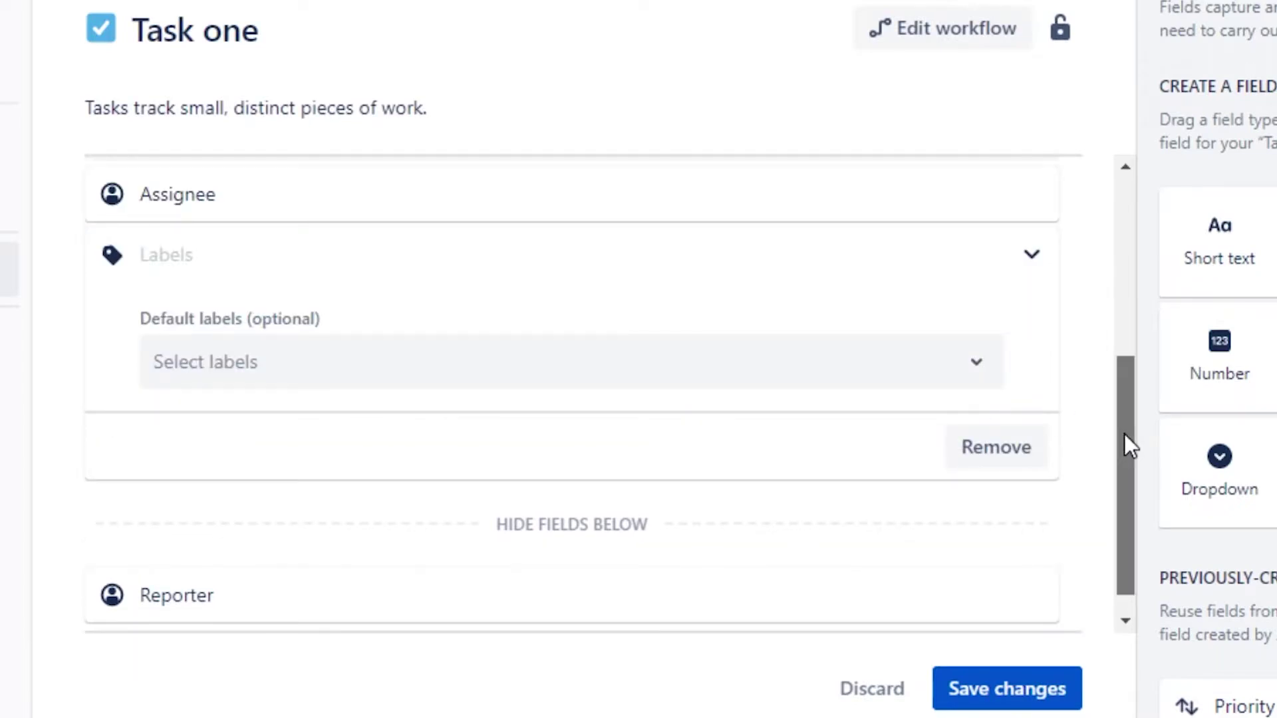
{"action": "scroll", "coordinate": [1124, 434], "scroll_direction": "down", "scroll_amount": 1}
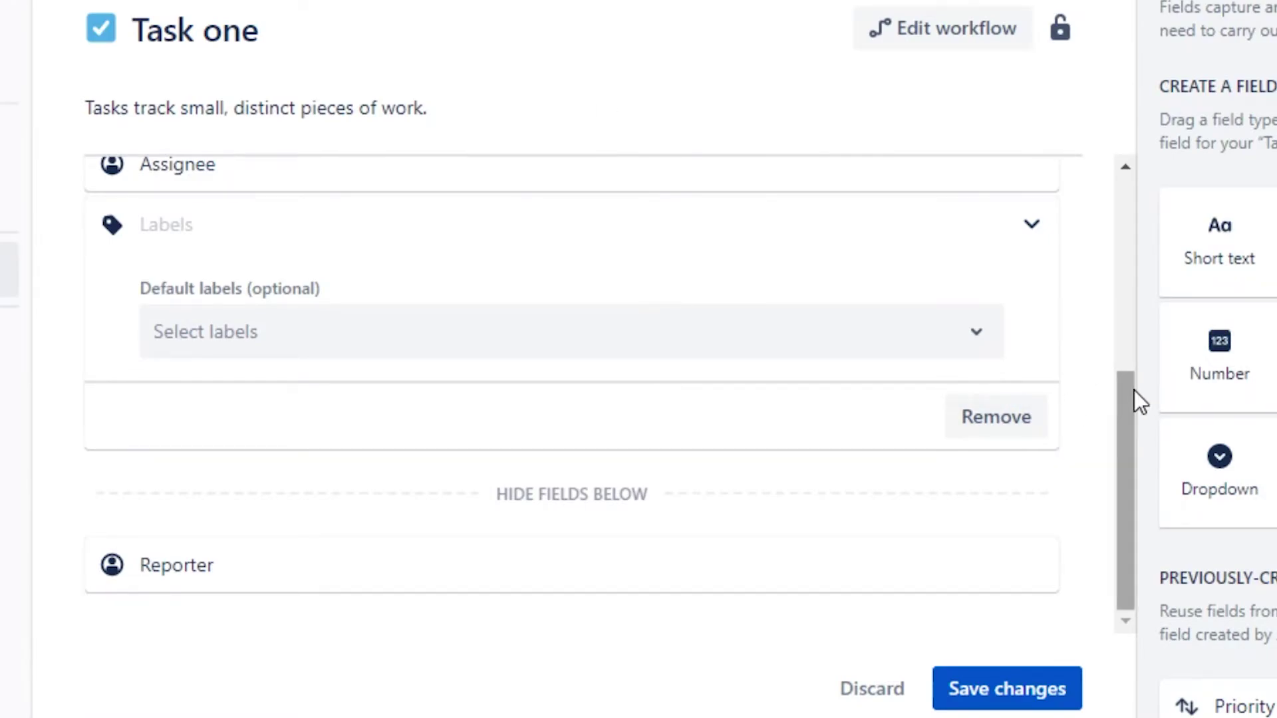
{"action": "mouse_move", "coordinate": [548, 643]}
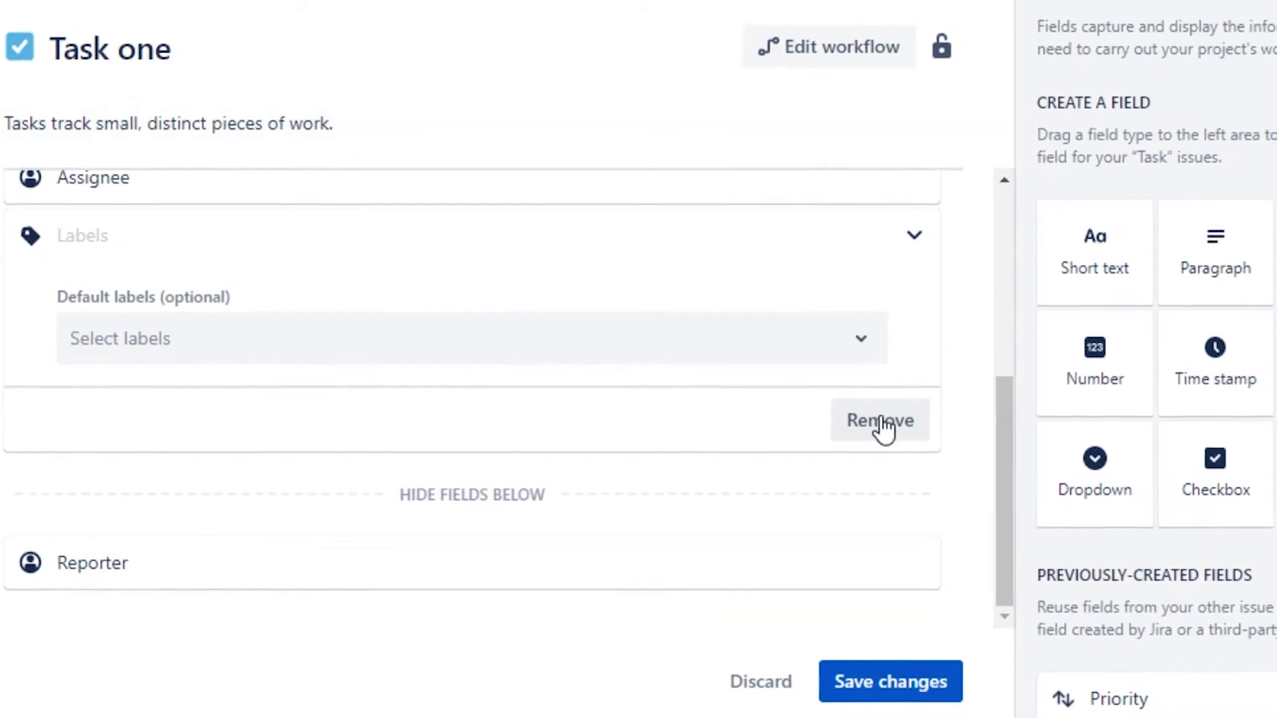
{"action": "left_click_drag", "start_coordinate": [876, 492], "coordinate": [874, 316]}
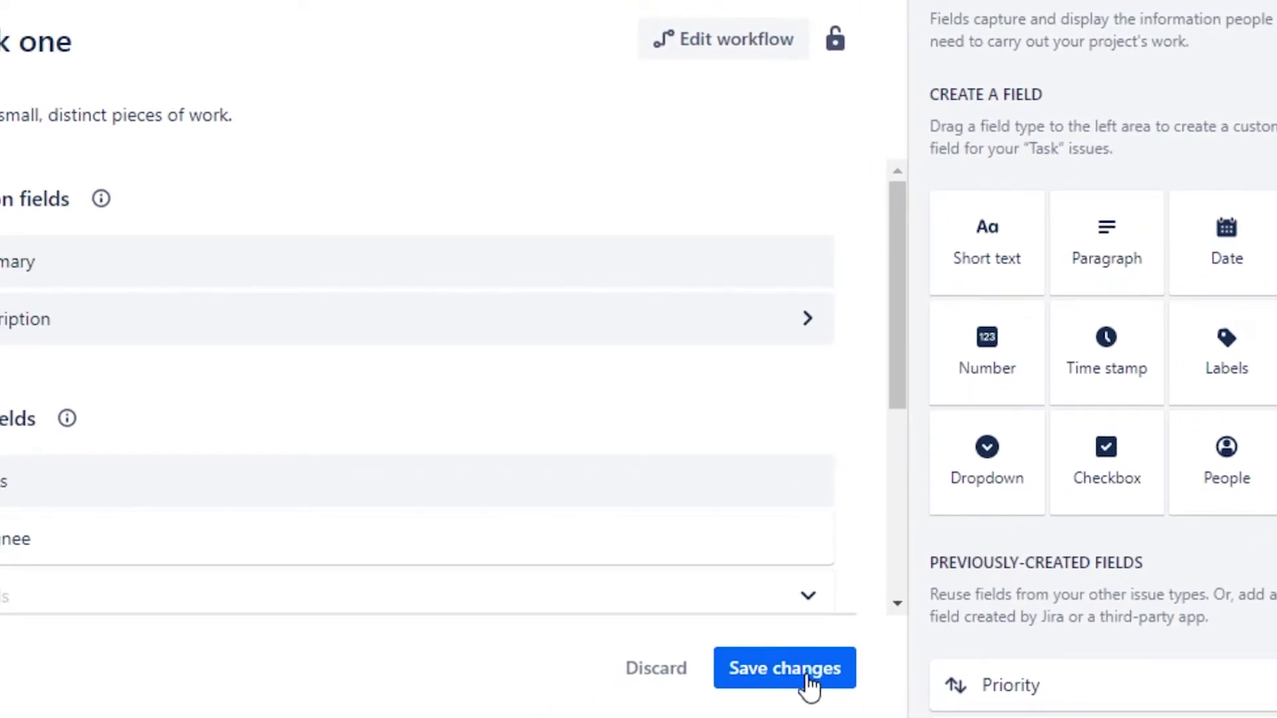
{"action": "left_click", "coordinate": [810, 680]}
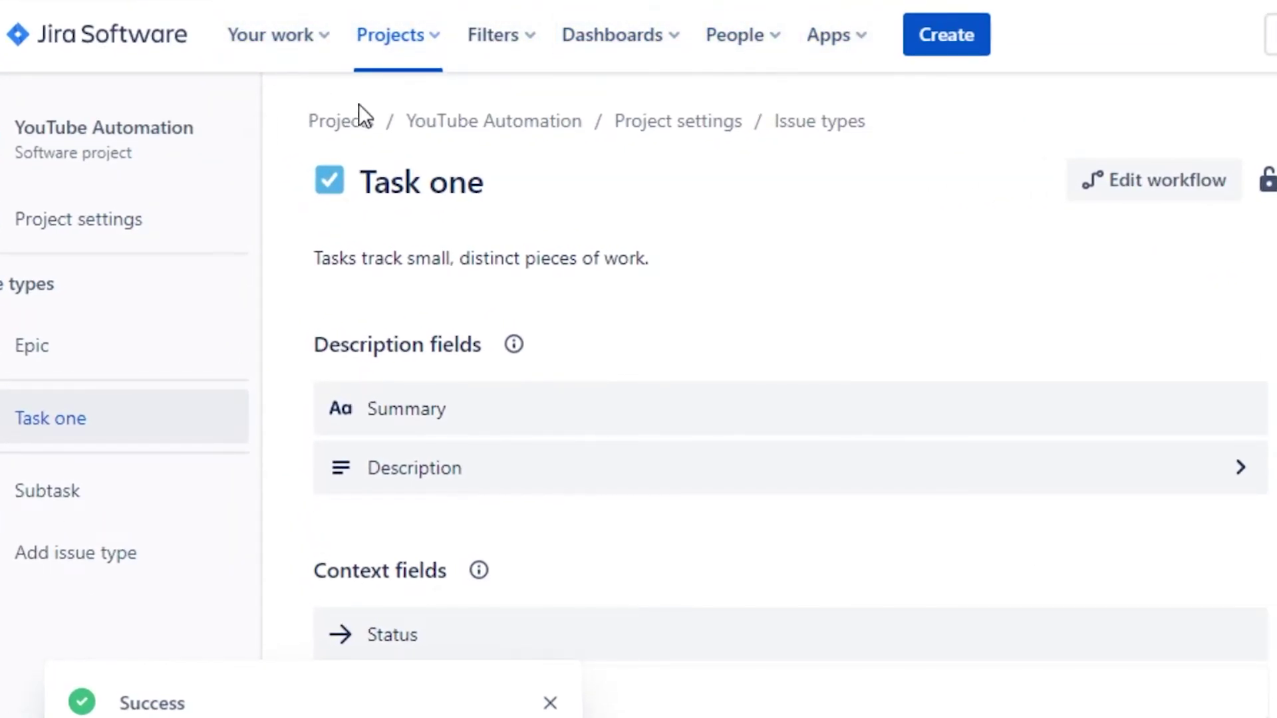
View Jira's Your work overview, and switch to ClickUp to check which display options its board offers.
{"action": "left_click", "coordinate": [321, 35]}
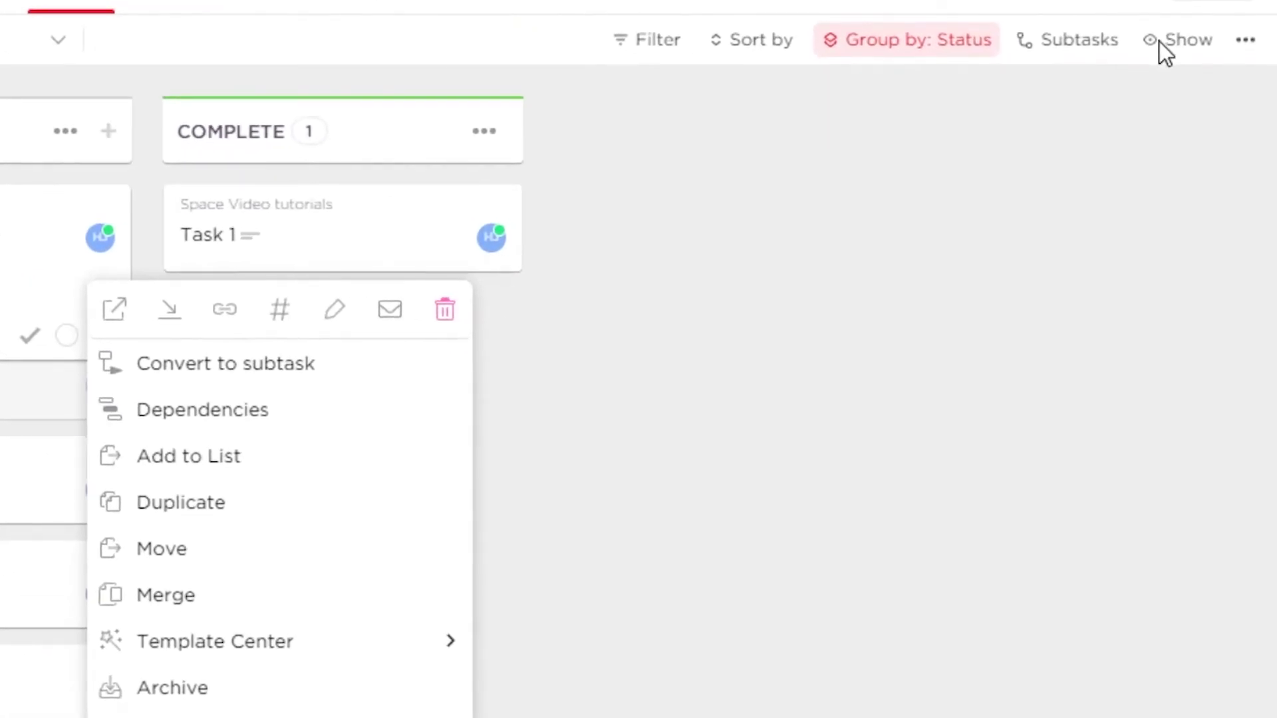
{"action": "left_click", "coordinate": [1160, 44]}
{"action": "left_click", "coordinate": [1162, 43]}
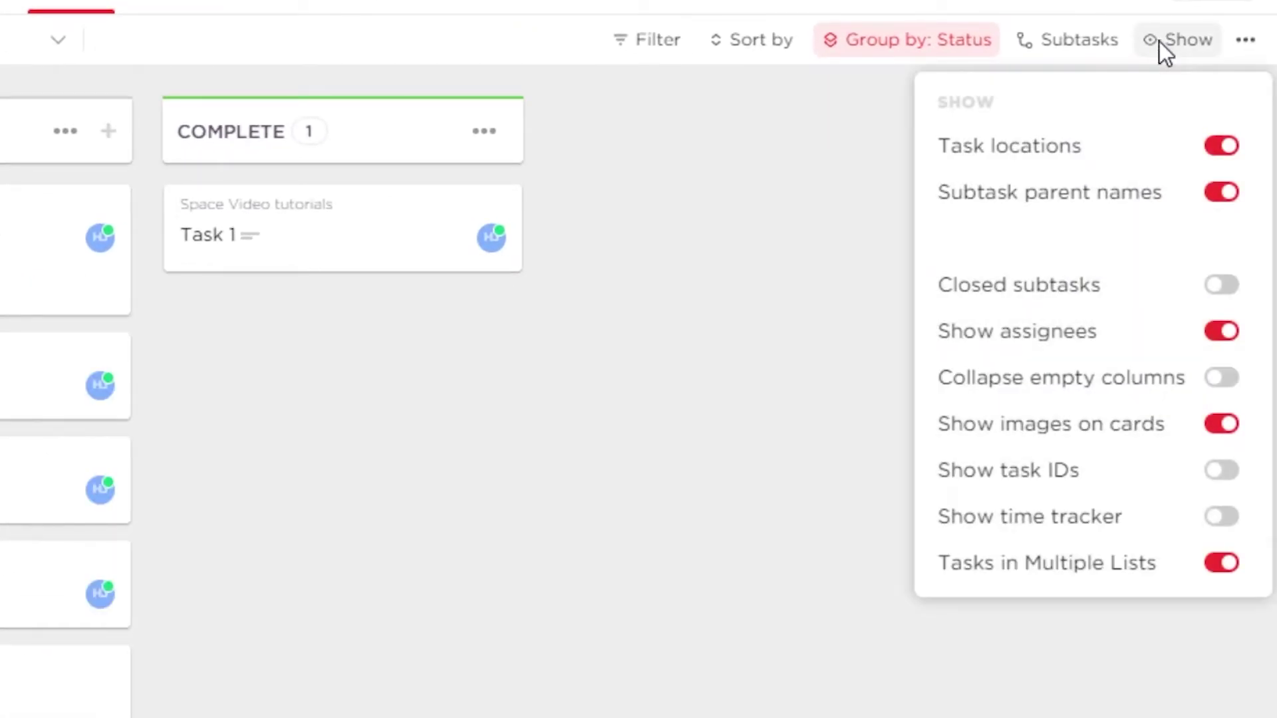
{"action": "left_click", "coordinate": [765, 435]}
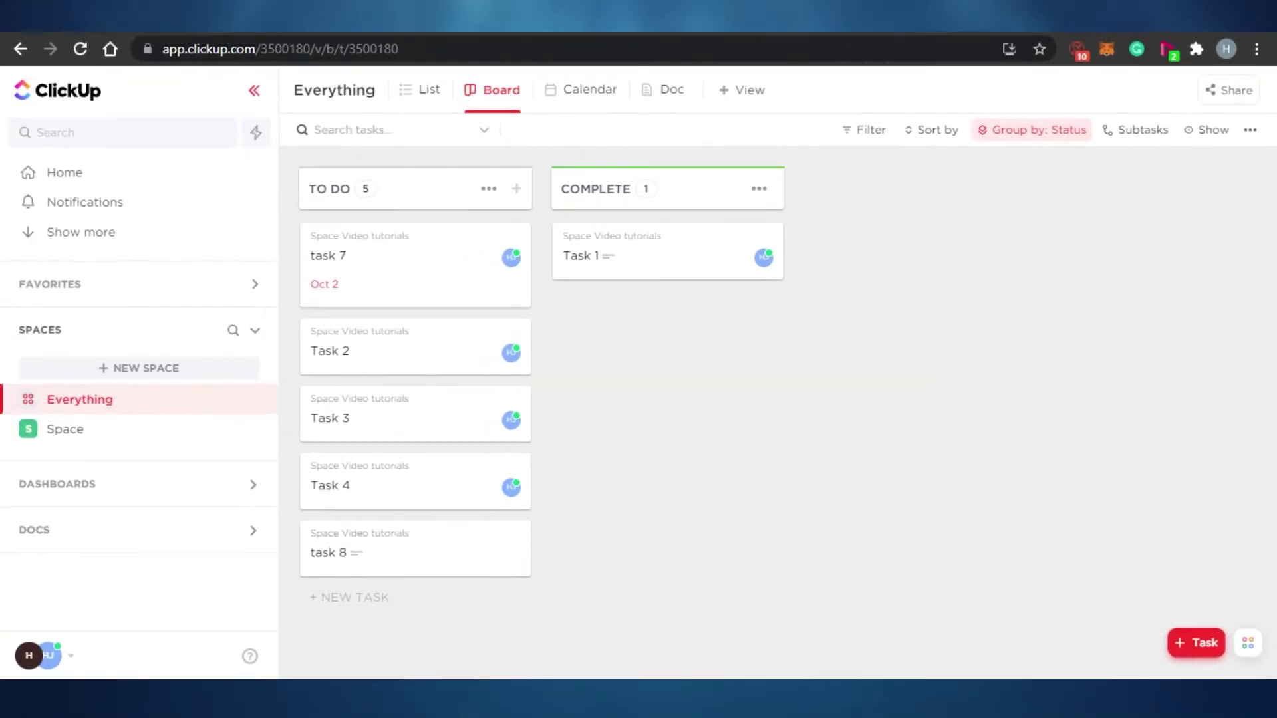
Switch to Jira and review what its Filters, Dashboards, People and Apps sections offer, comparing with the ClickUp board.
{"action": "left_click", "coordinate": [439, 14]}
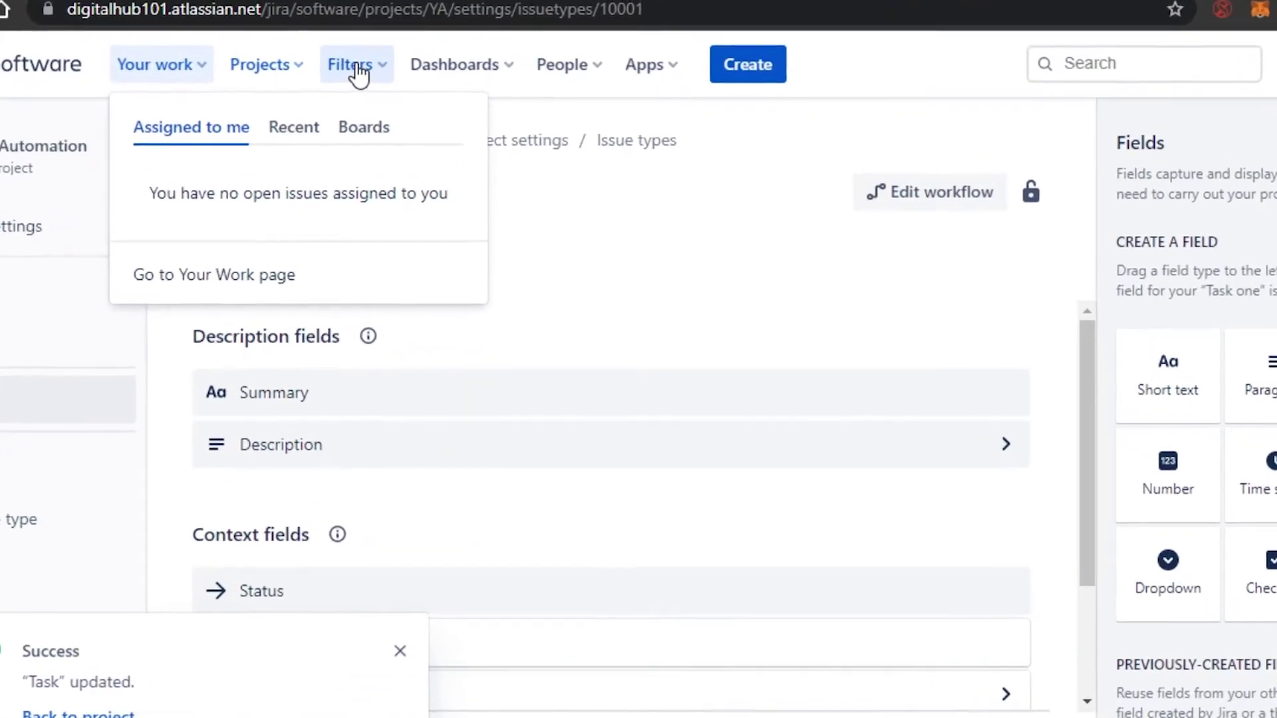
{"action": "left_click", "coordinate": [357, 65]}
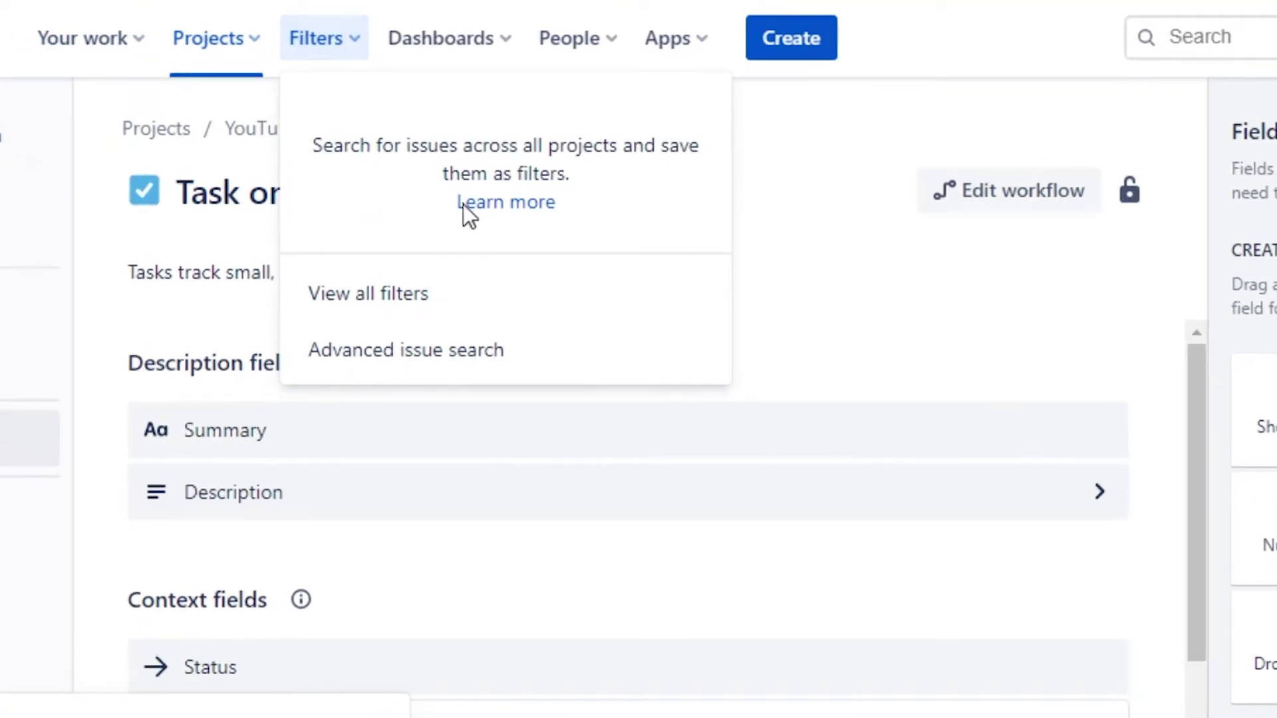
{"action": "left_click", "coordinate": [479, 58]}
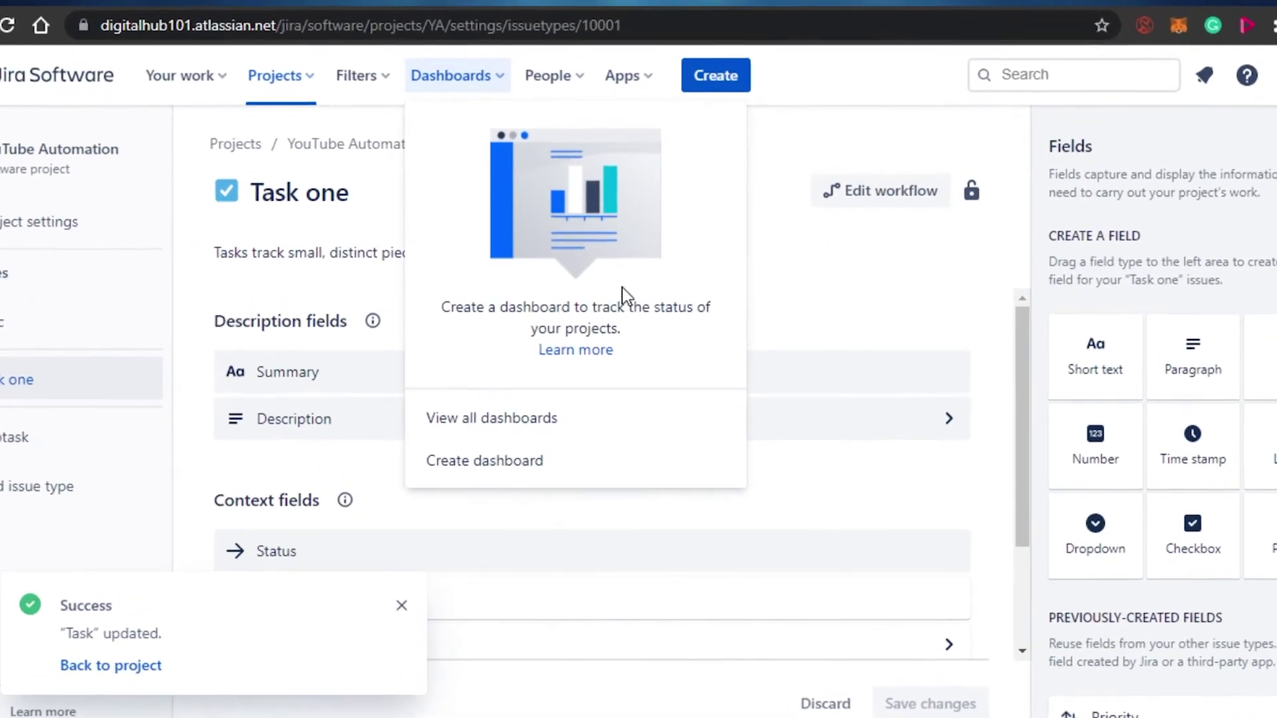
{"action": "left_click", "coordinate": [547, 75]}
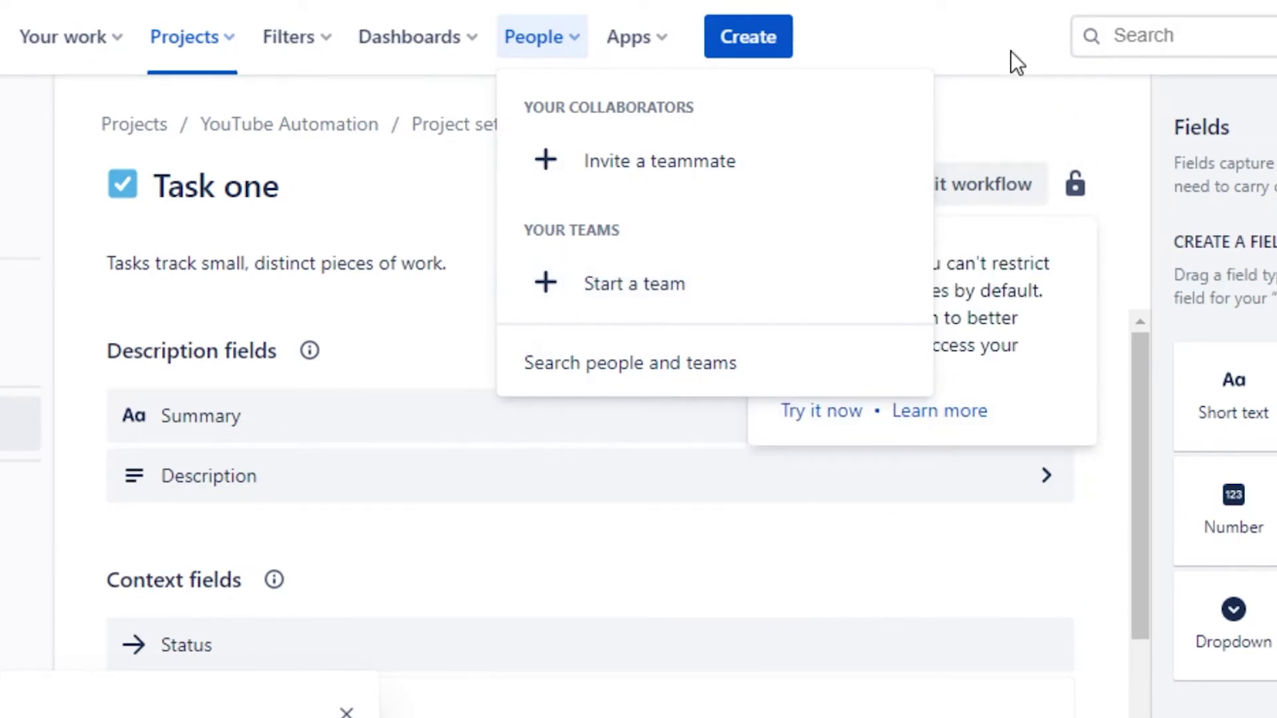
{"action": "left_click", "coordinate": [1012, 86]}
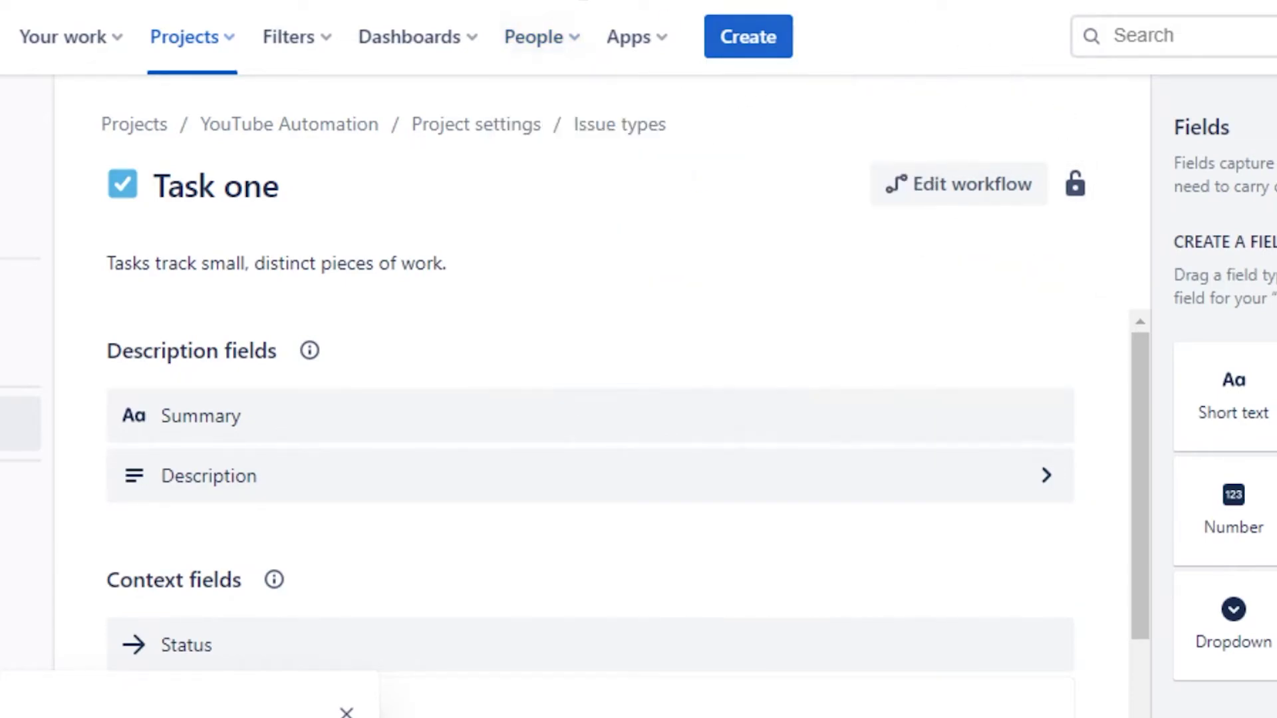
{"action": "left_click", "coordinate": [631, 47]}
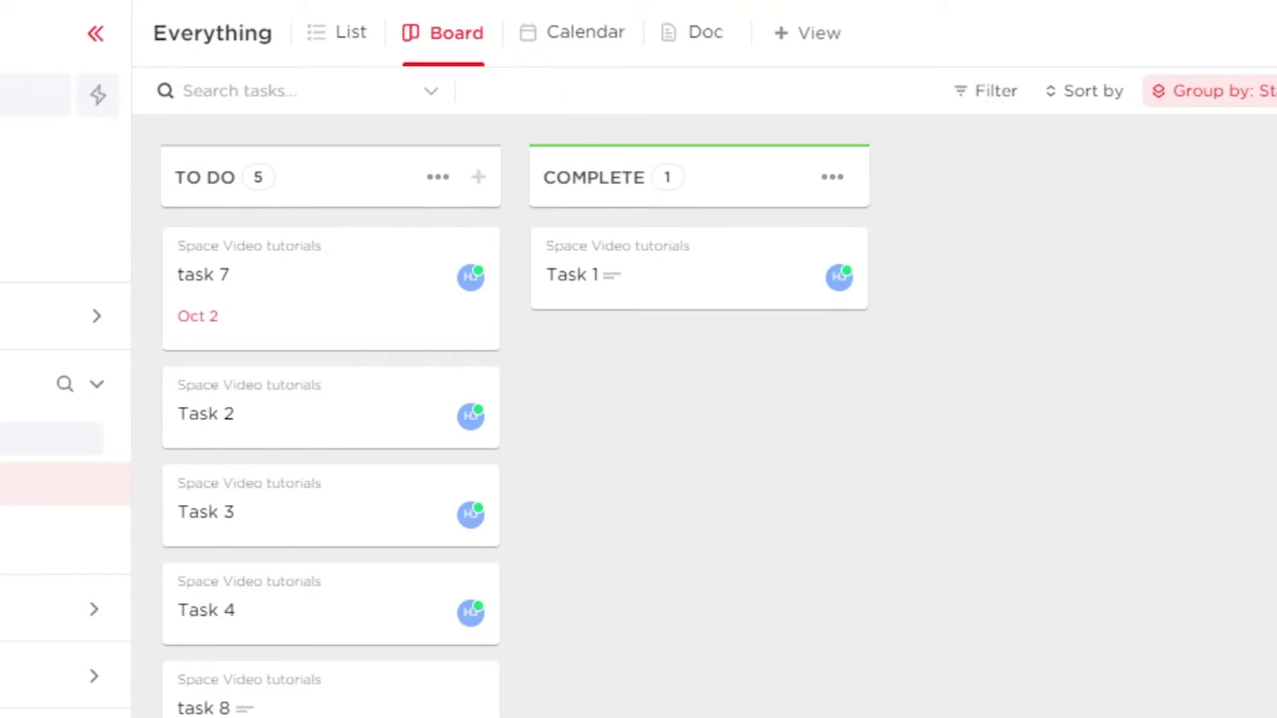
{"action": "left_click", "coordinate": [373, 2]}
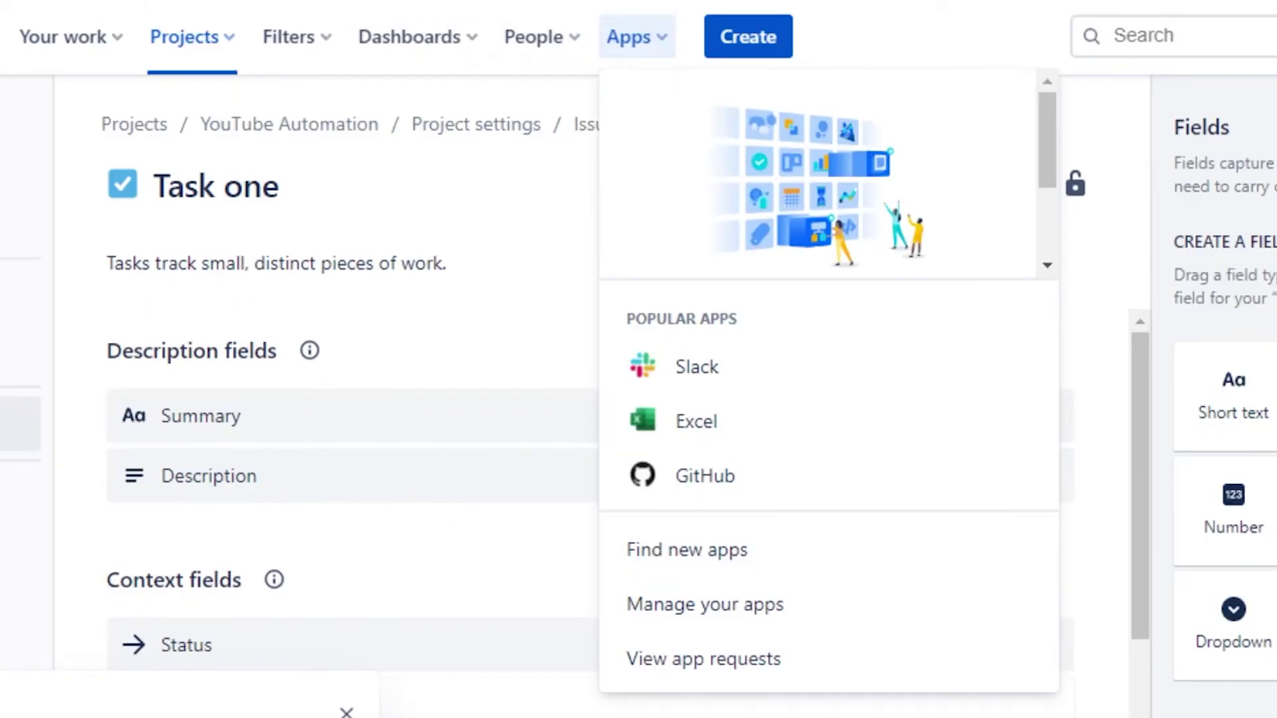
{"action": "left_click", "coordinate": [360, 564]}
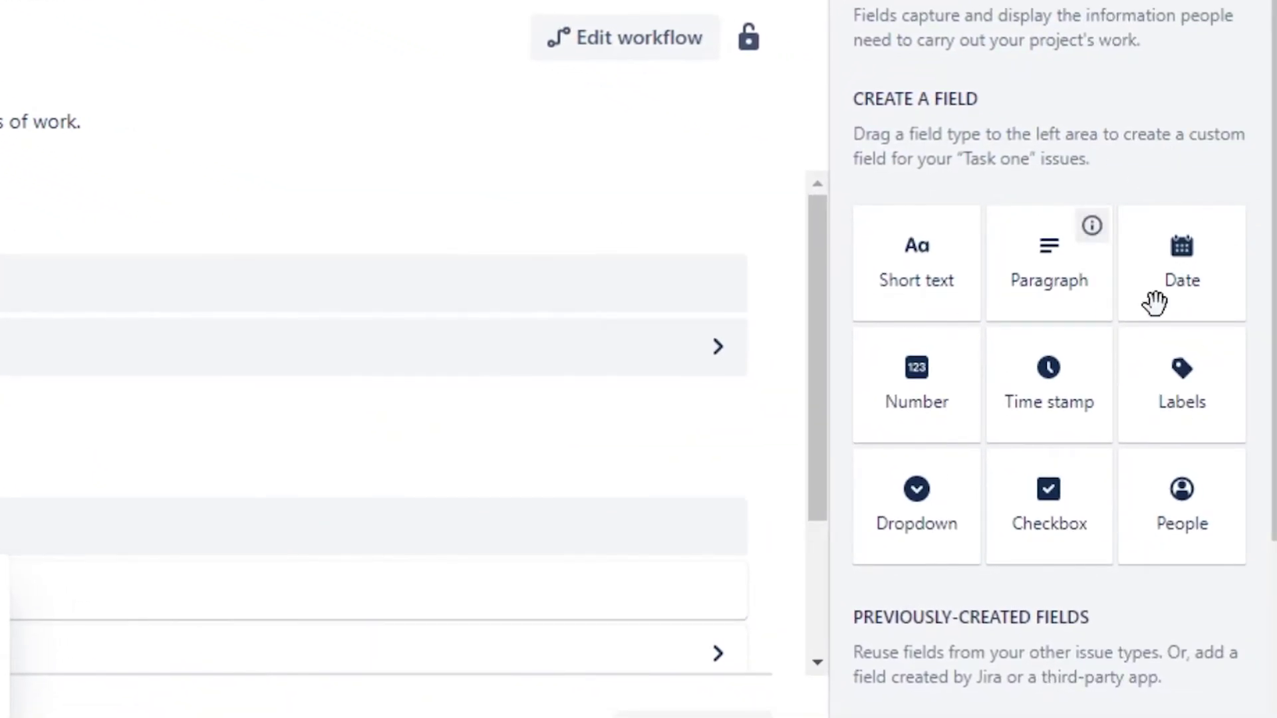
Examine the custom, previously created and context fields available for the "Task one" issue type, and dismiss the success notification.
{"action": "scroll", "coordinate": [1141, 169], "scroll_direction": "down", "scroll_amount": 5}
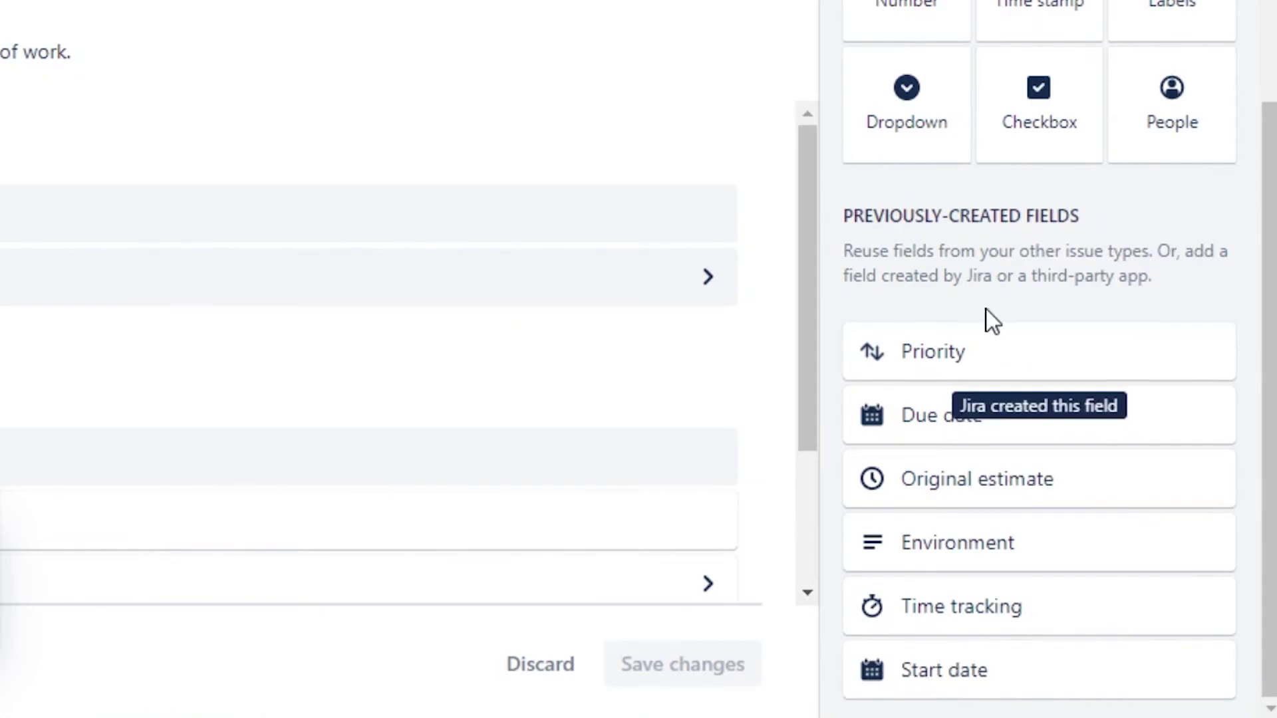
{"action": "left_click_drag", "start_coordinate": [1270, 200], "coordinate": [1271, 99]}
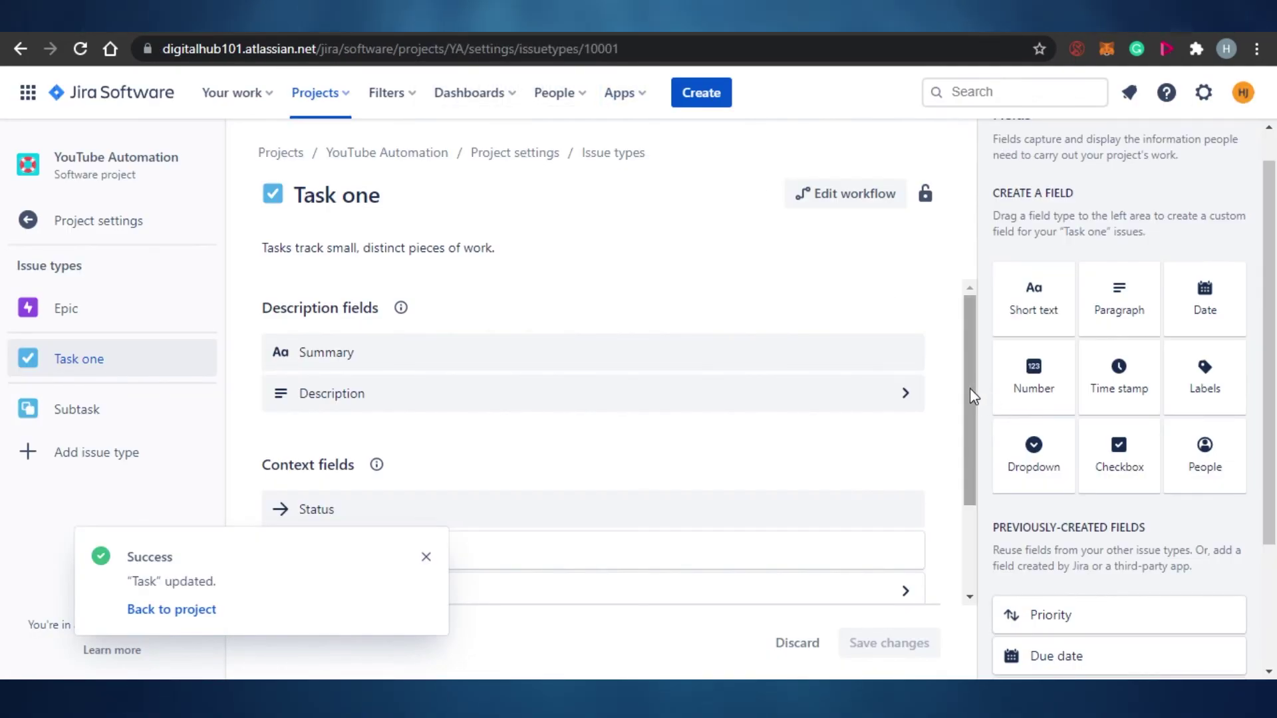
{"action": "left_click_drag", "start_coordinate": [970, 393], "coordinate": [970, 500]}
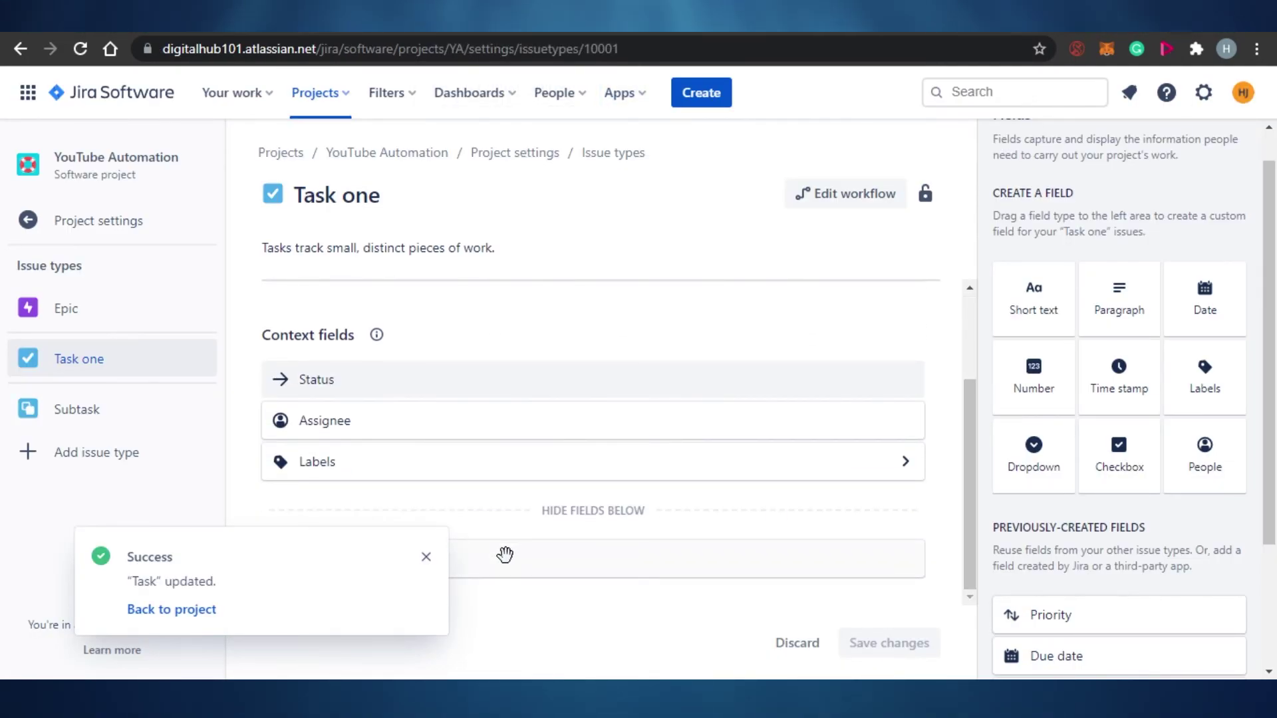
{"action": "left_click", "coordinate": [426, 557]}
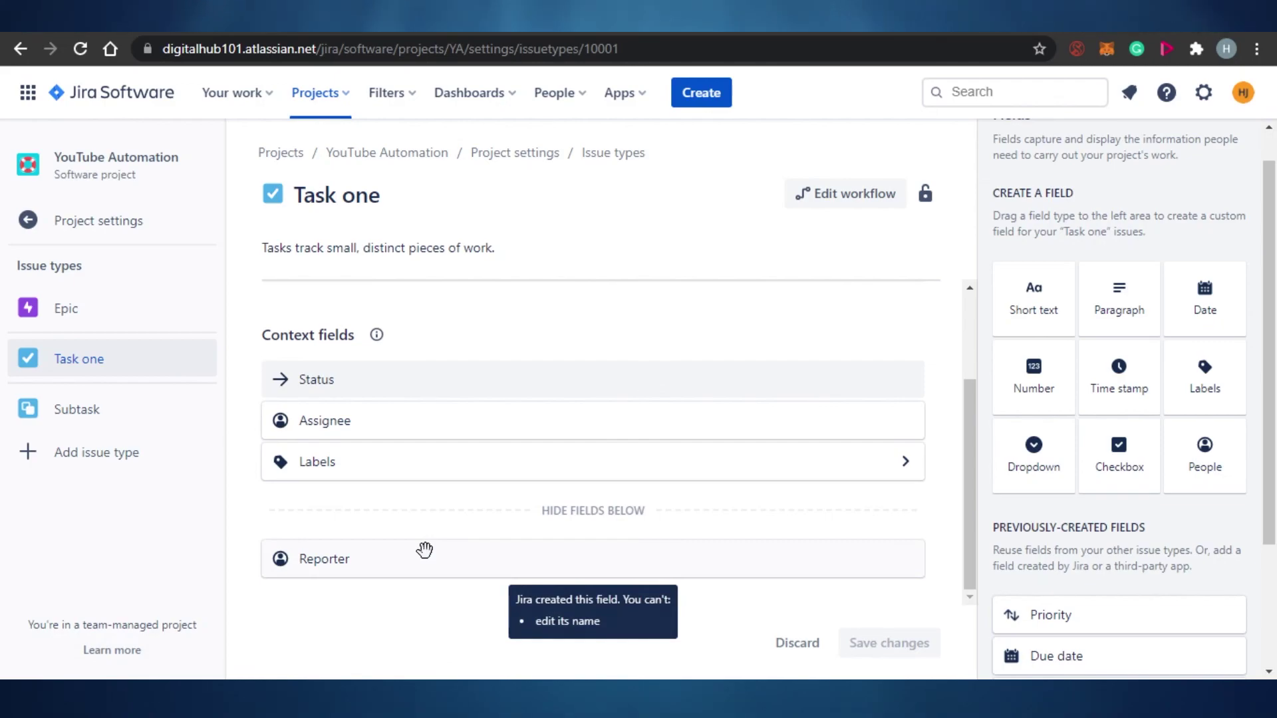
{"action": "left_click_drag", "start_coordinate": [970, 456], "coordinate": [970, 378]}
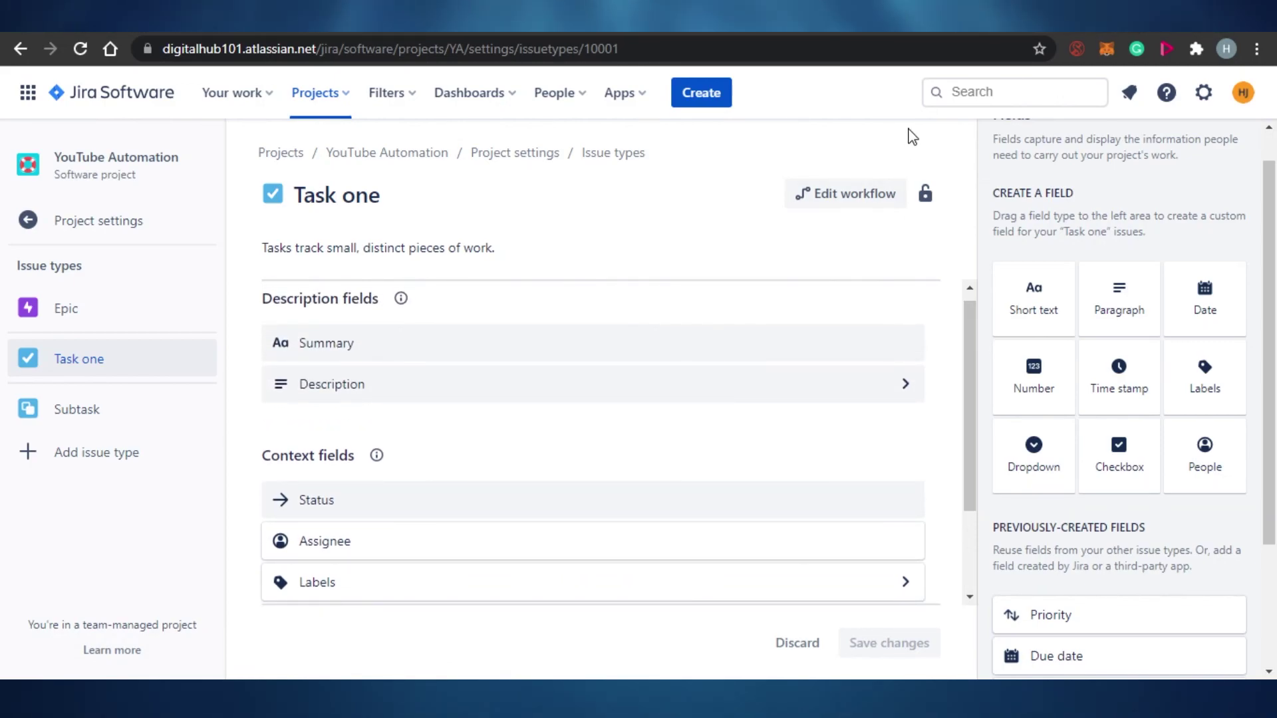